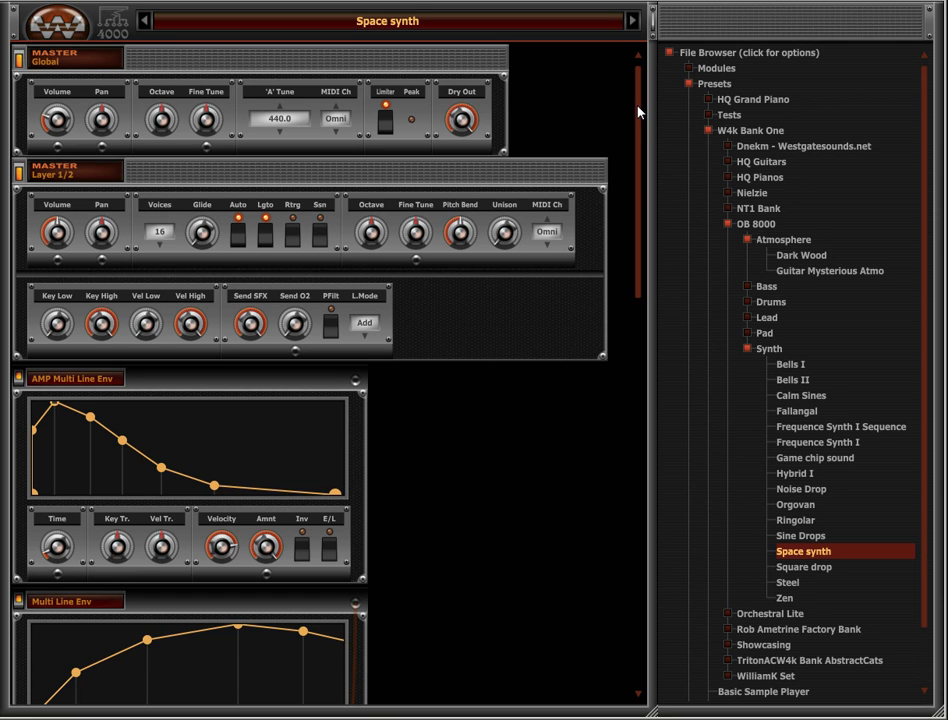
Hide the file browser and examine the Space synth modules, including the modulation cable from Multi Line Env to the low-pass filter's F.Env
click(655, 27)
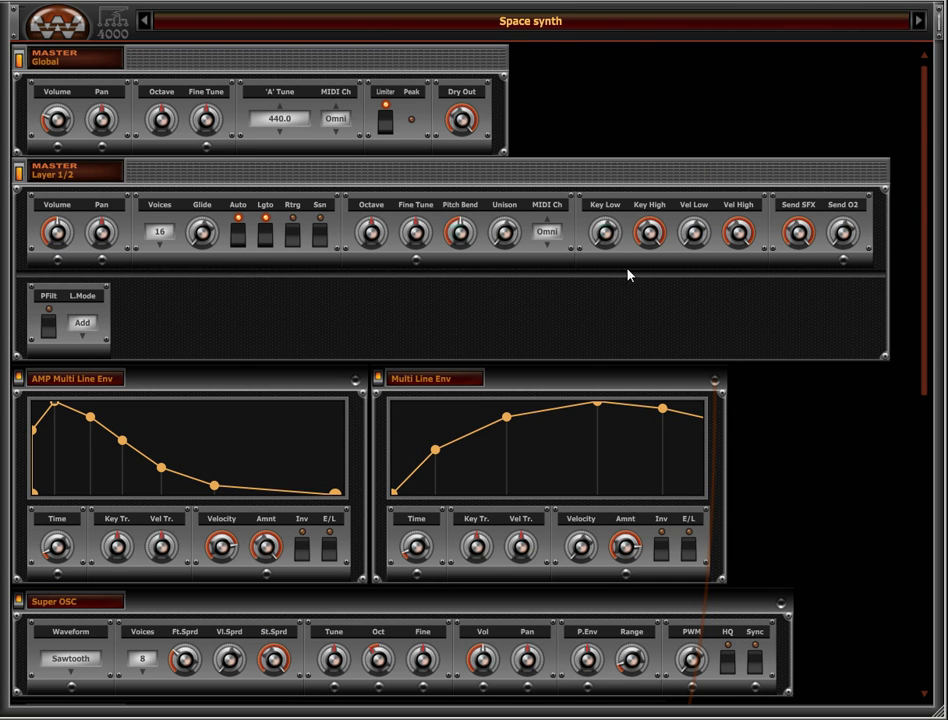
scroll(626, 271, down, 5)
scroll(697, 294, down, 4)
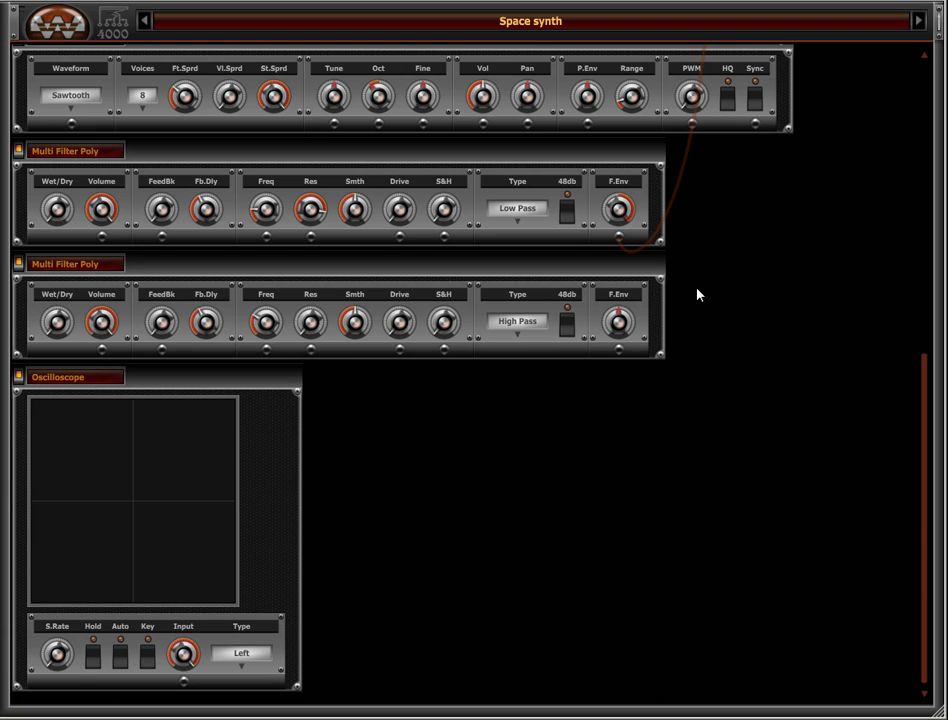
scroll(733, 304, up, 6)
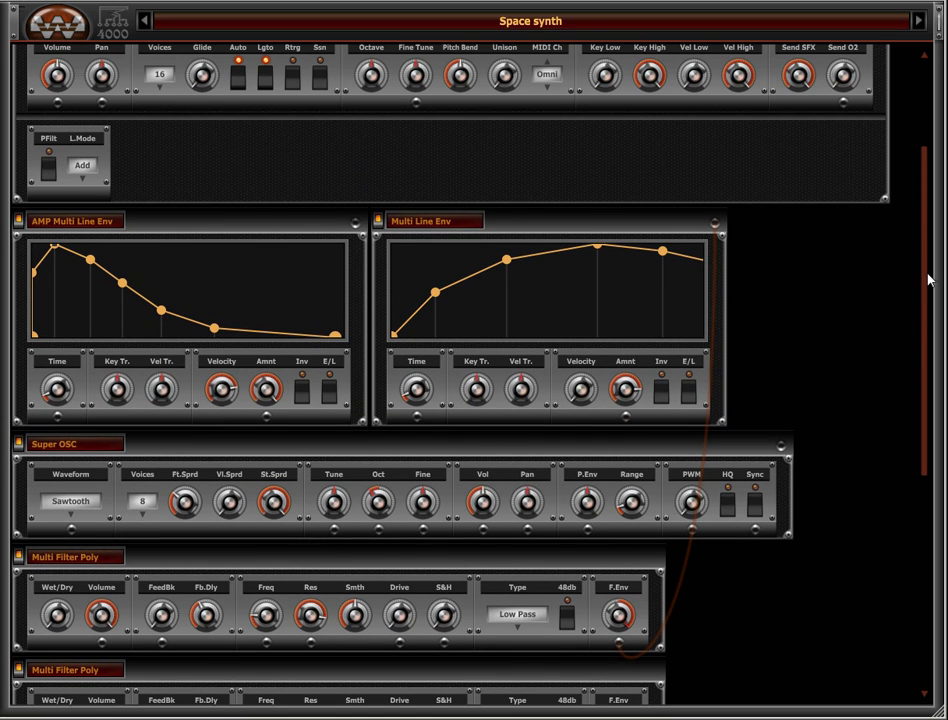
scroll(927, 273, up, 3)
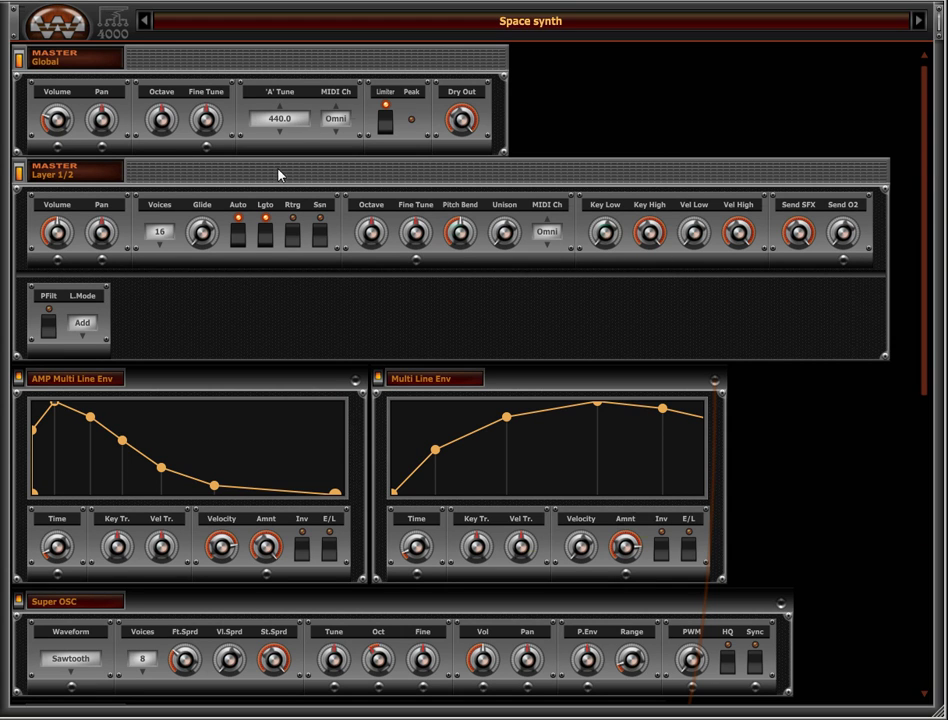
mouse_move(207, 150)
mouse_move(716, 383)
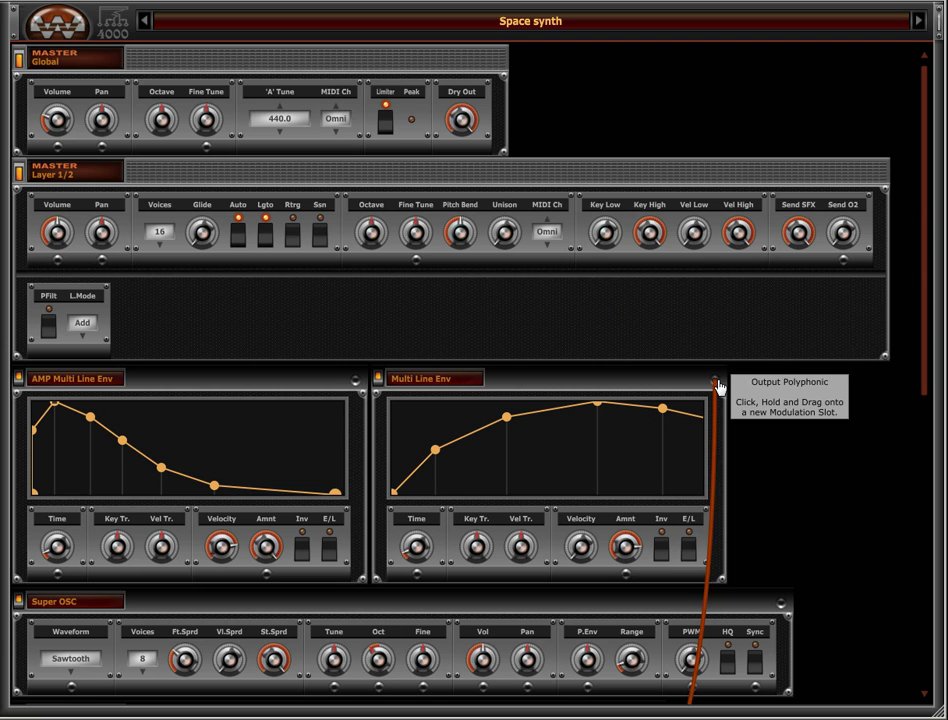
scroll(700, 400, down, 5)
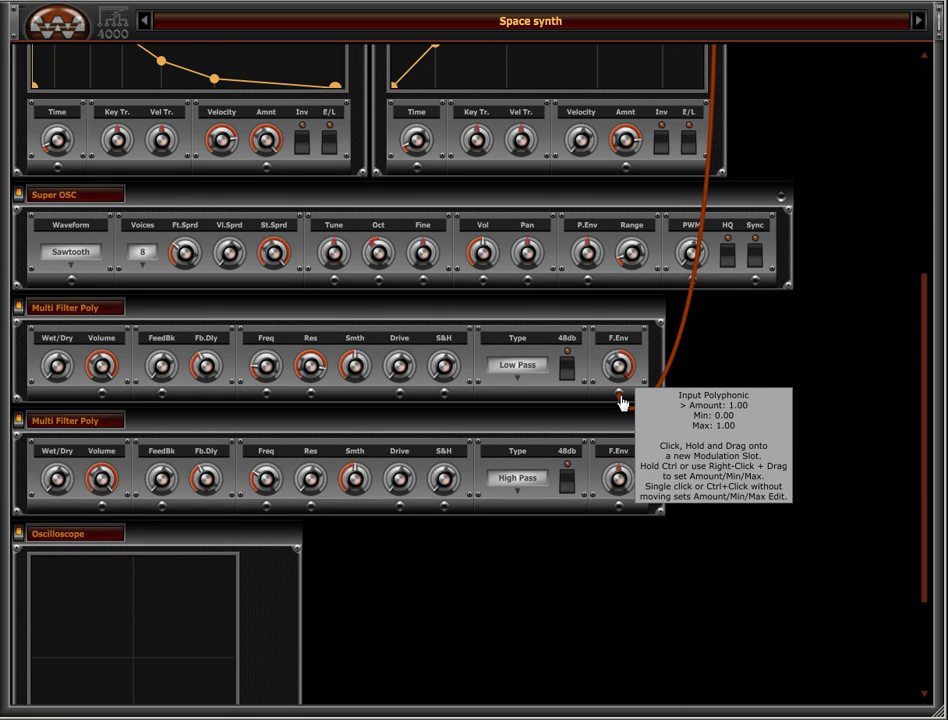
scroll(700, 298, down, 2)
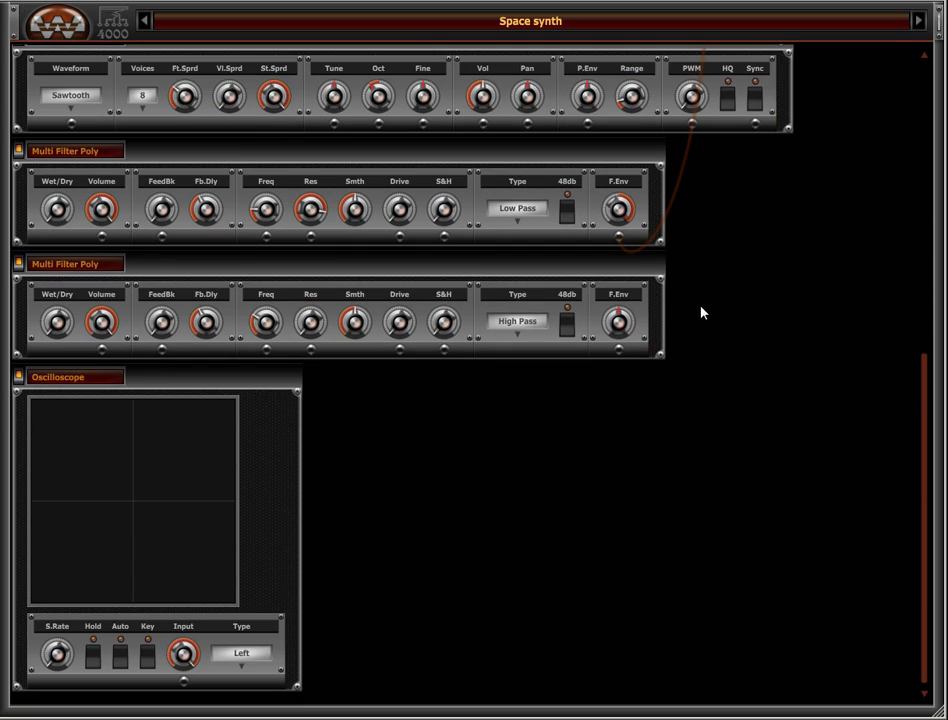
scroll(707, 323, up, 7)
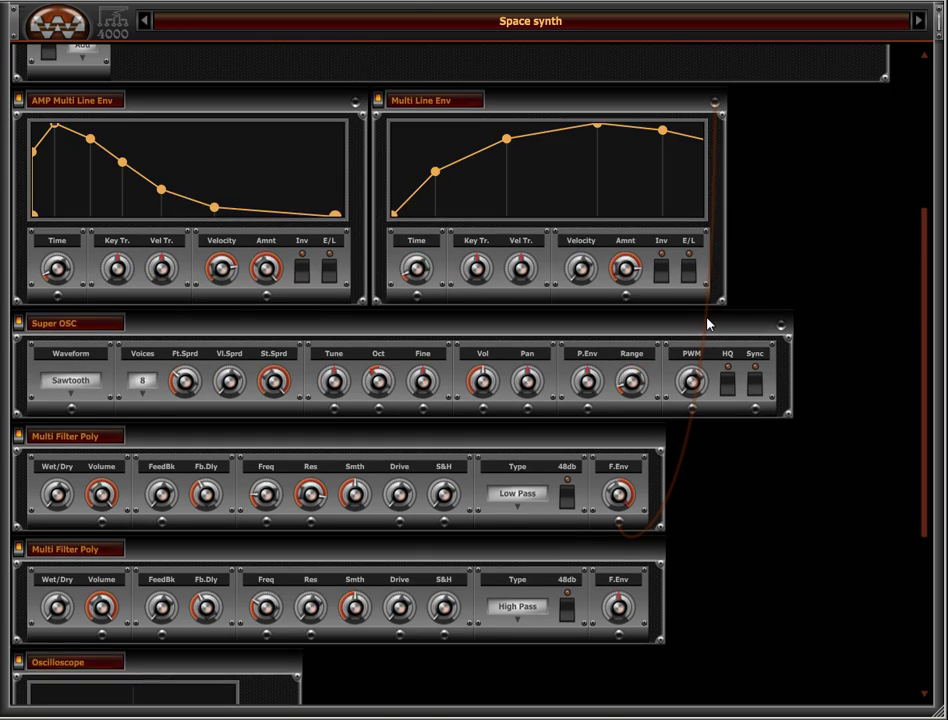
Load the Init preset from the file browser and hide the browser again
click(930, 16)
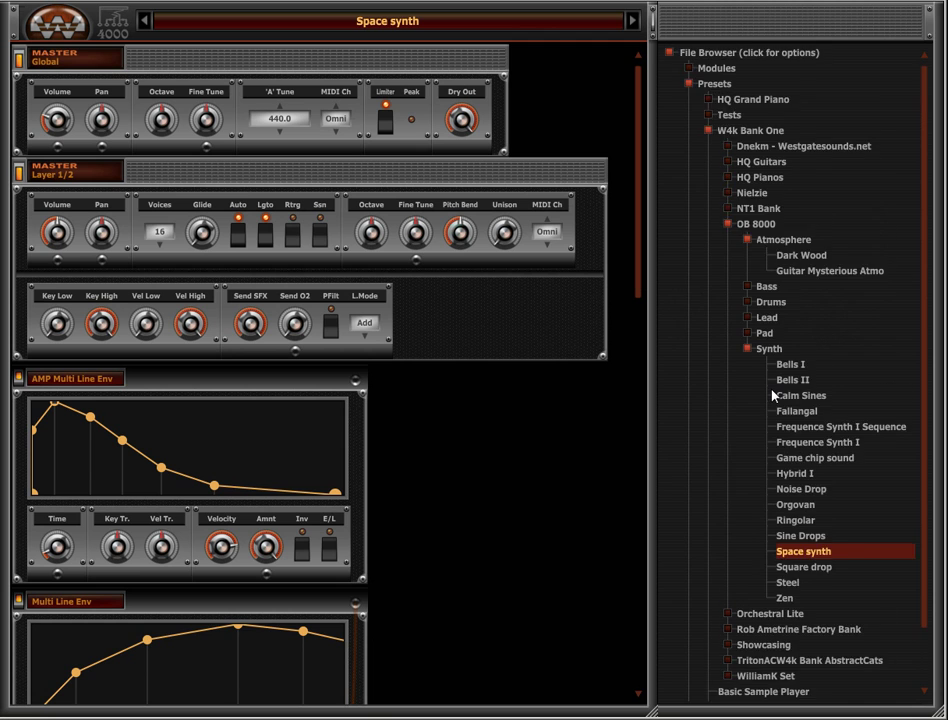
scroll(775, 392, down, 2)
click(728, 647)
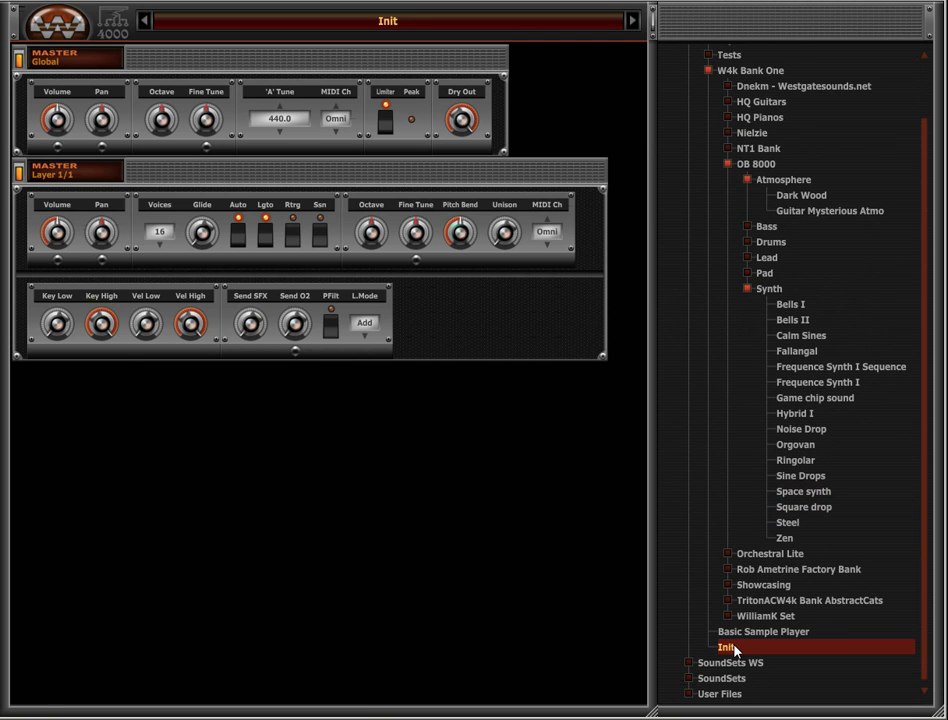
click(650, 14)
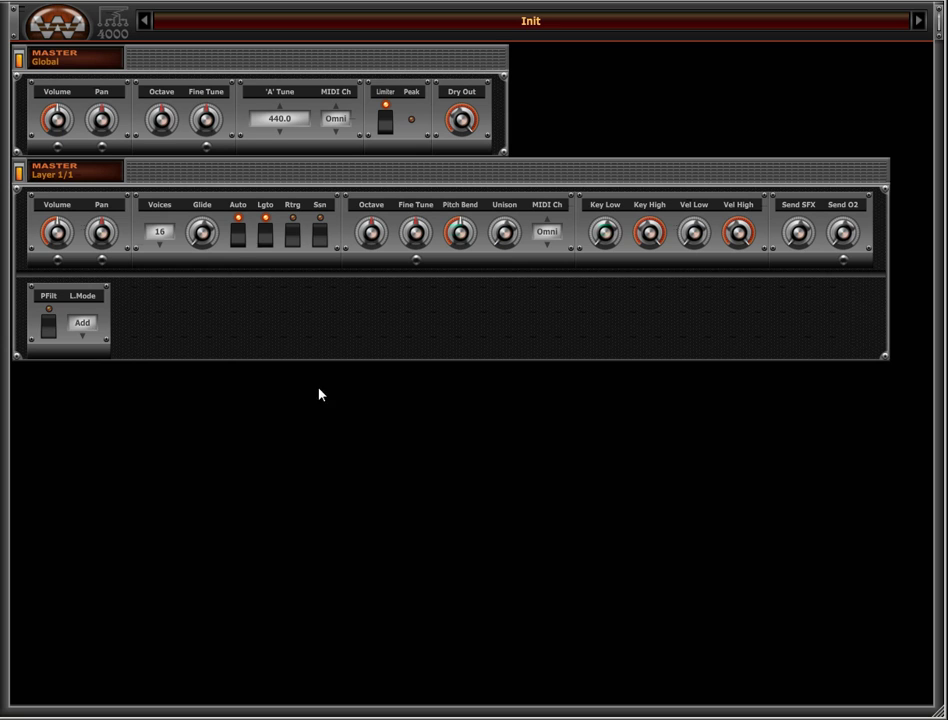
Review which module categories can be added, both for the empty rack area and in the file browser's Modules folder
right_click(243, 412)
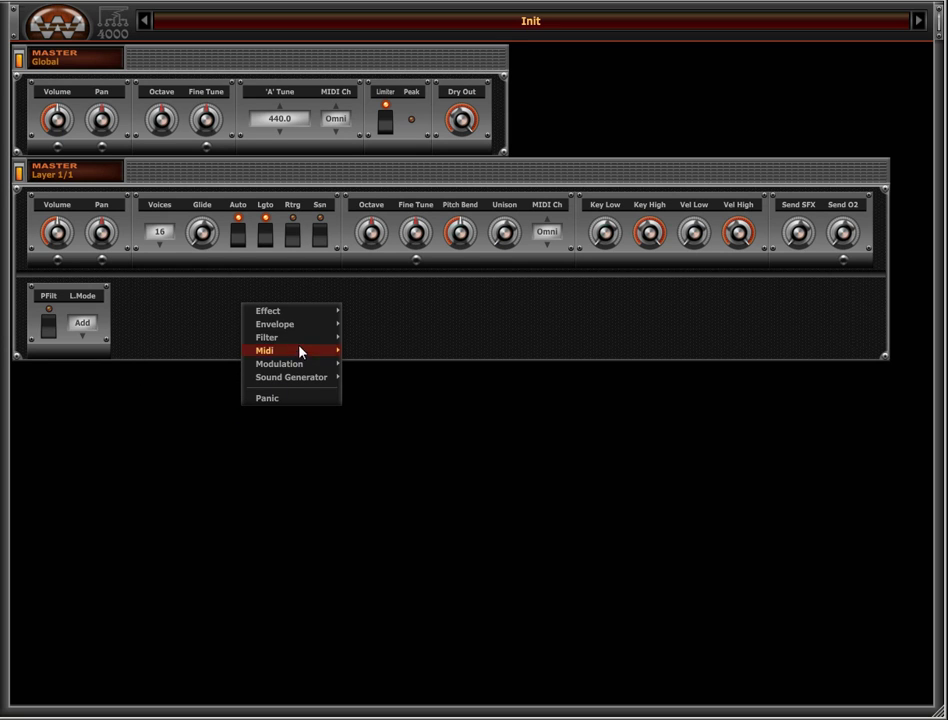
mouse_move(330, 318)
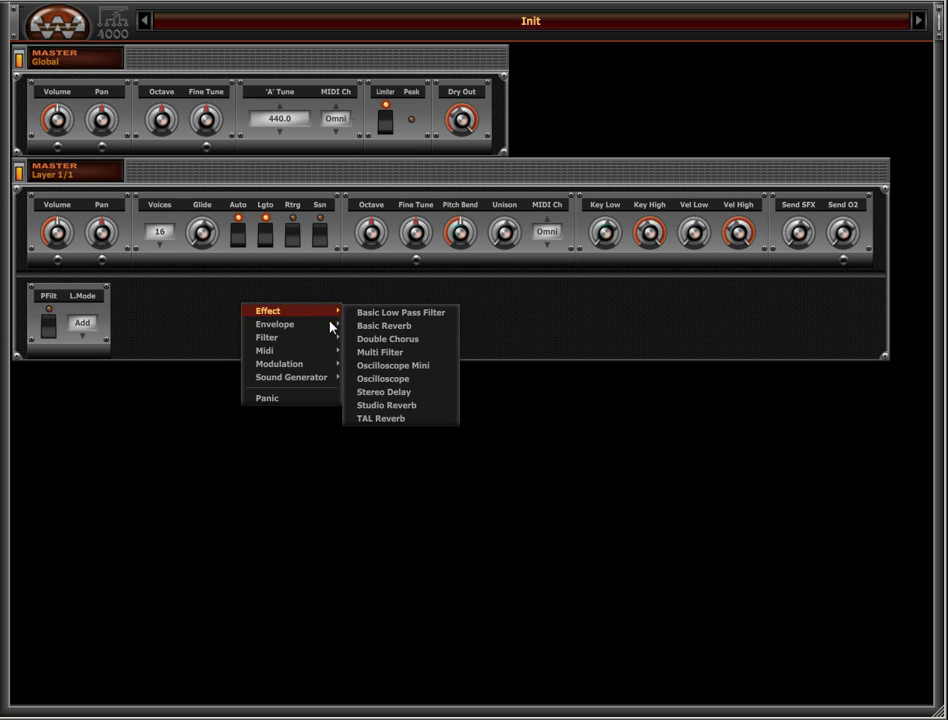
mouse_move(333, 357)
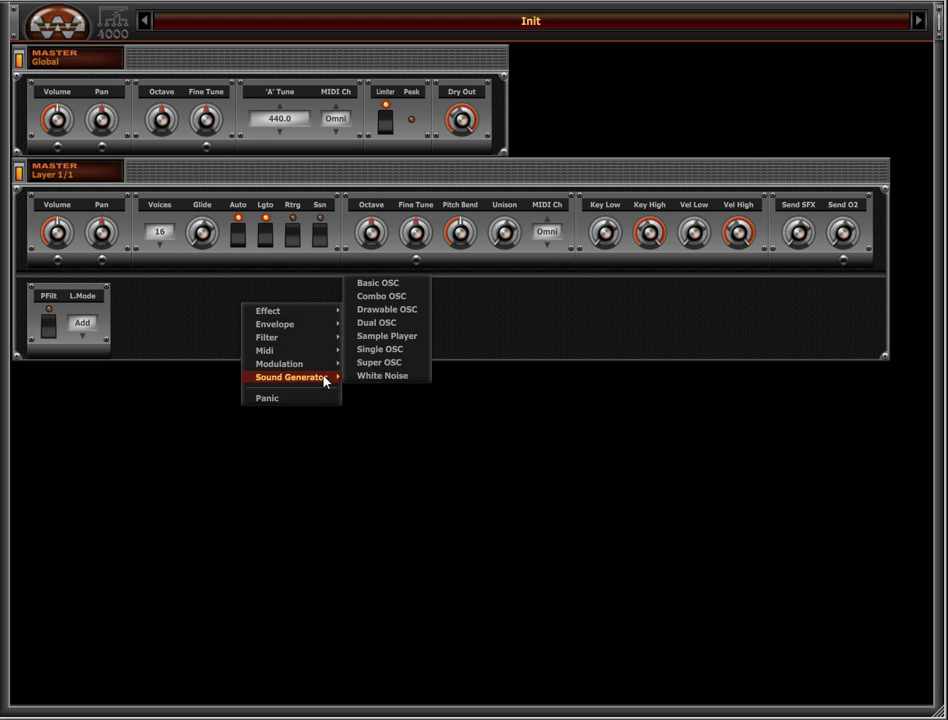
click(941, 28)
click(941, 28)
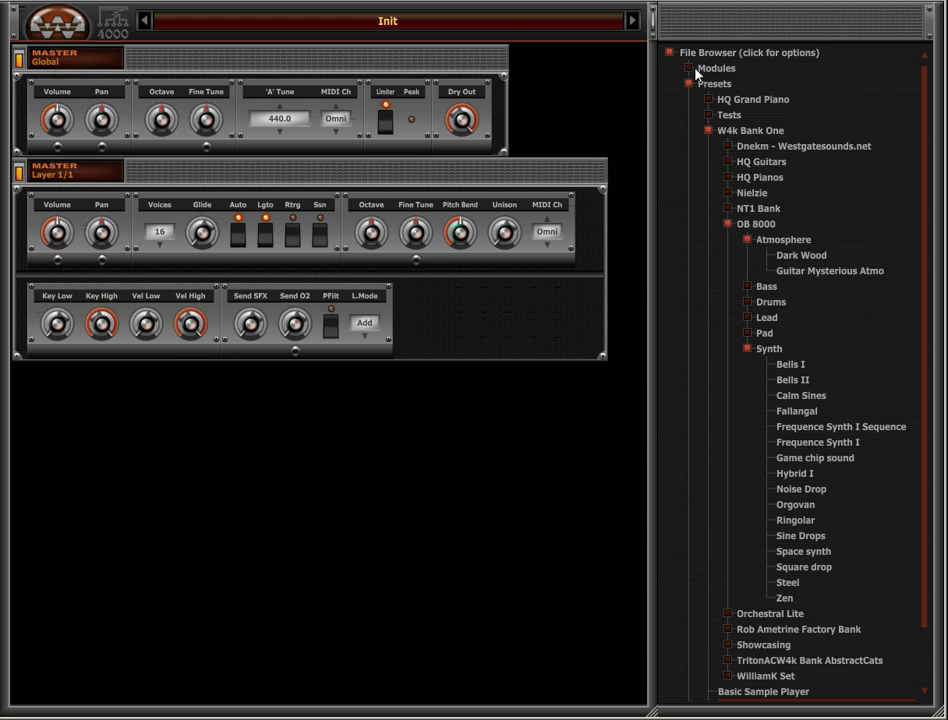
click(688, 68)
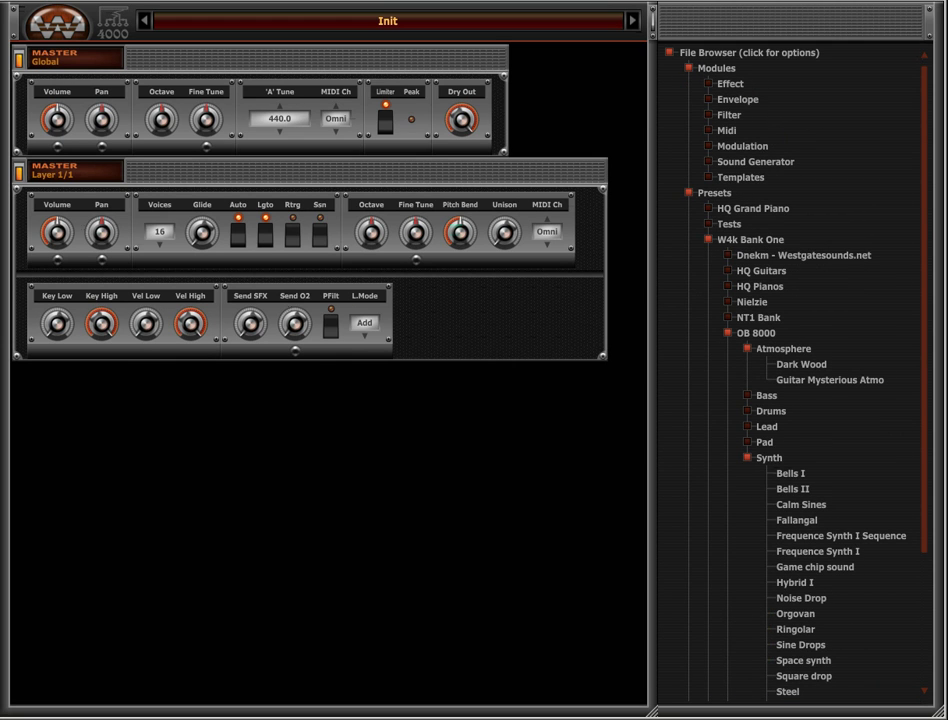
click(689, 68)
Add an ADSR Env module to the Init preset and collapse the Layer 1/1 and Global master modules
right_click(338, 413)
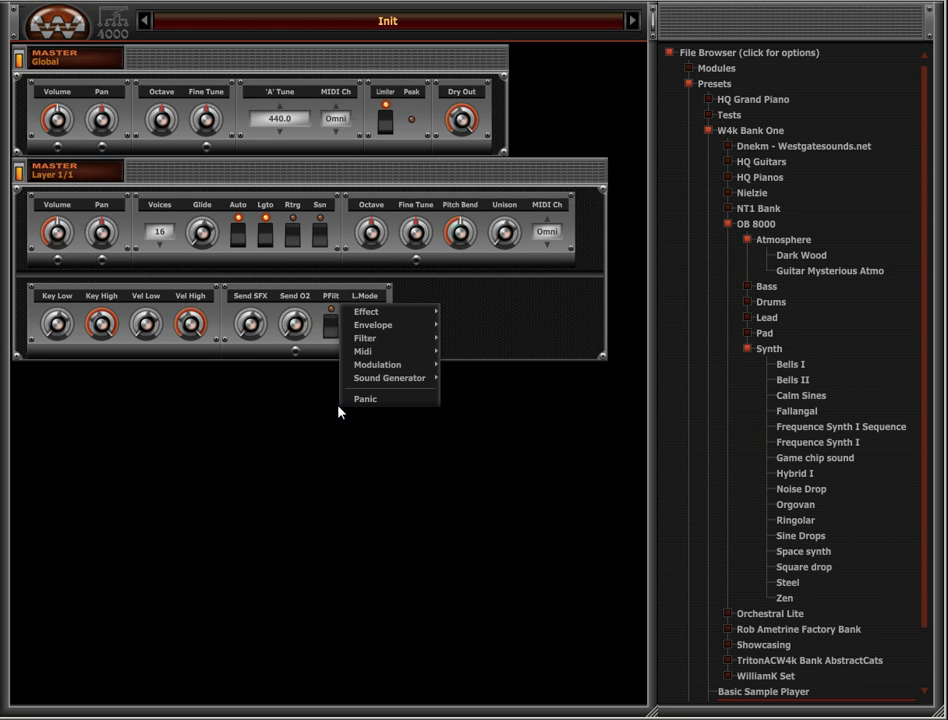
mouse_move(404, 362)
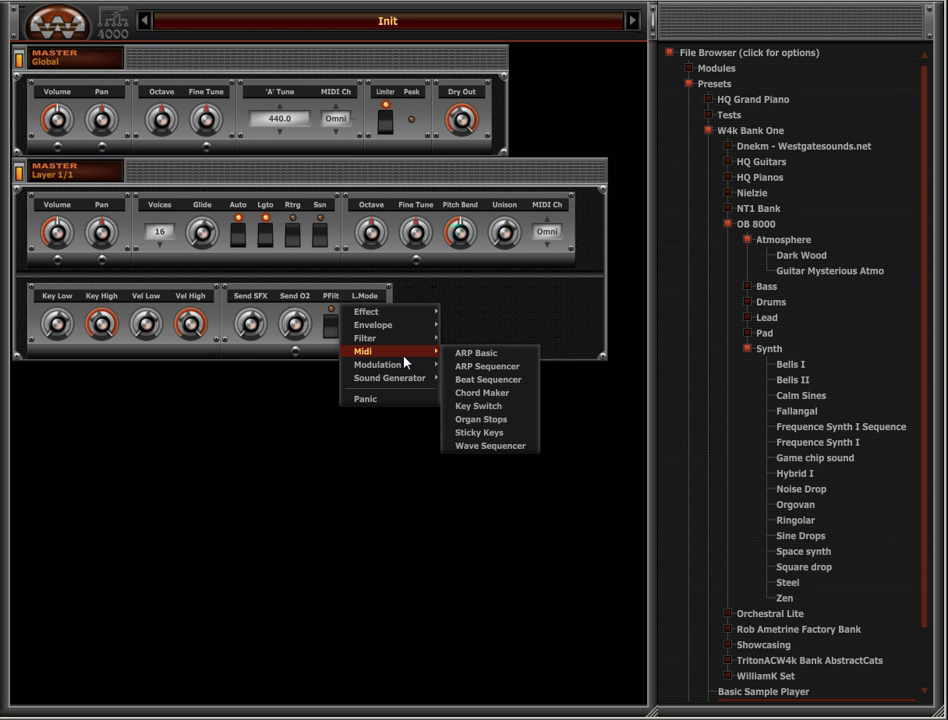
mouse_move(420, 325)
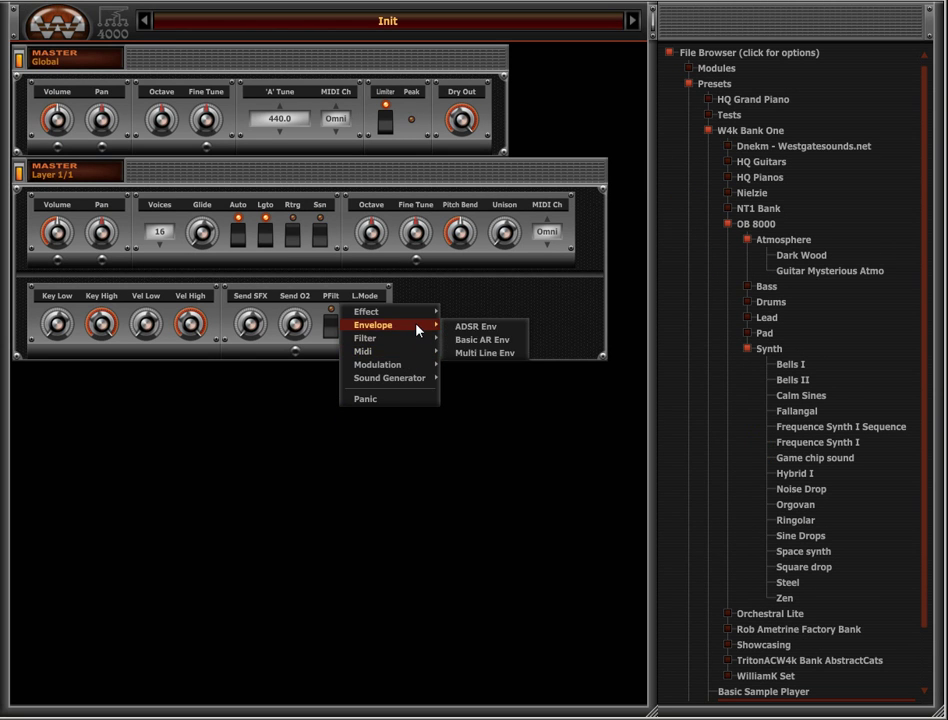
click(520, 331)
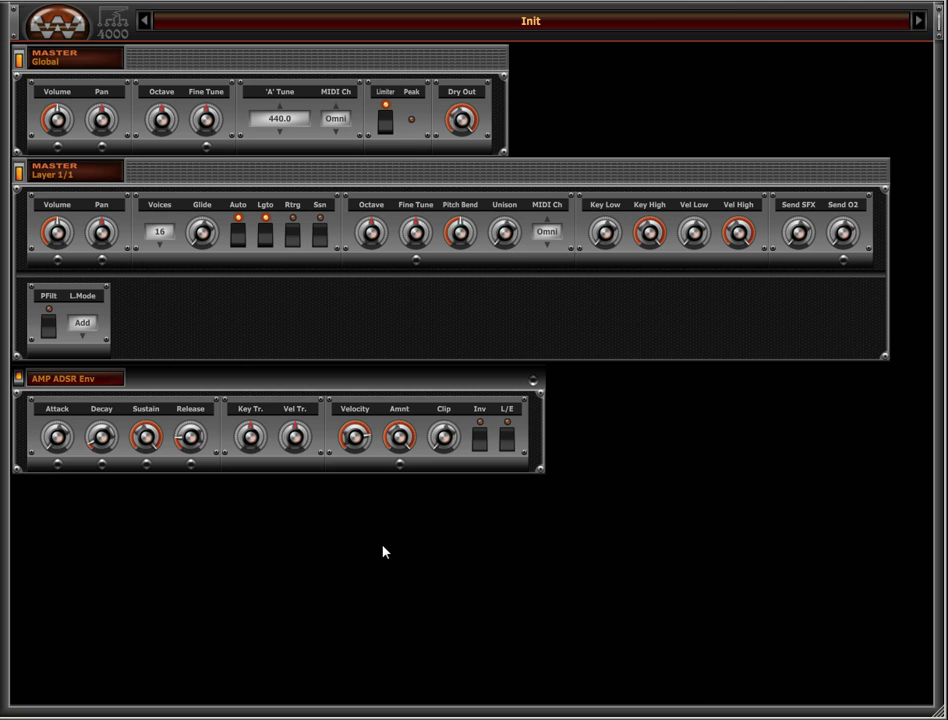
click(18, 172)
click(19, 59)
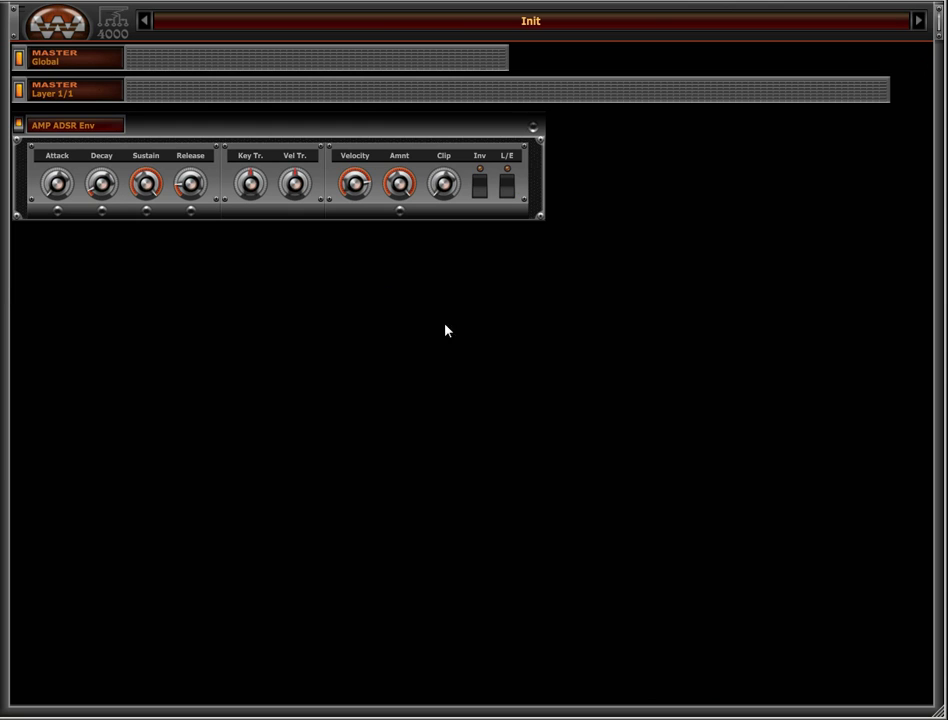
Add a Super OSC sound generator to the rack
right_click(376, 299)
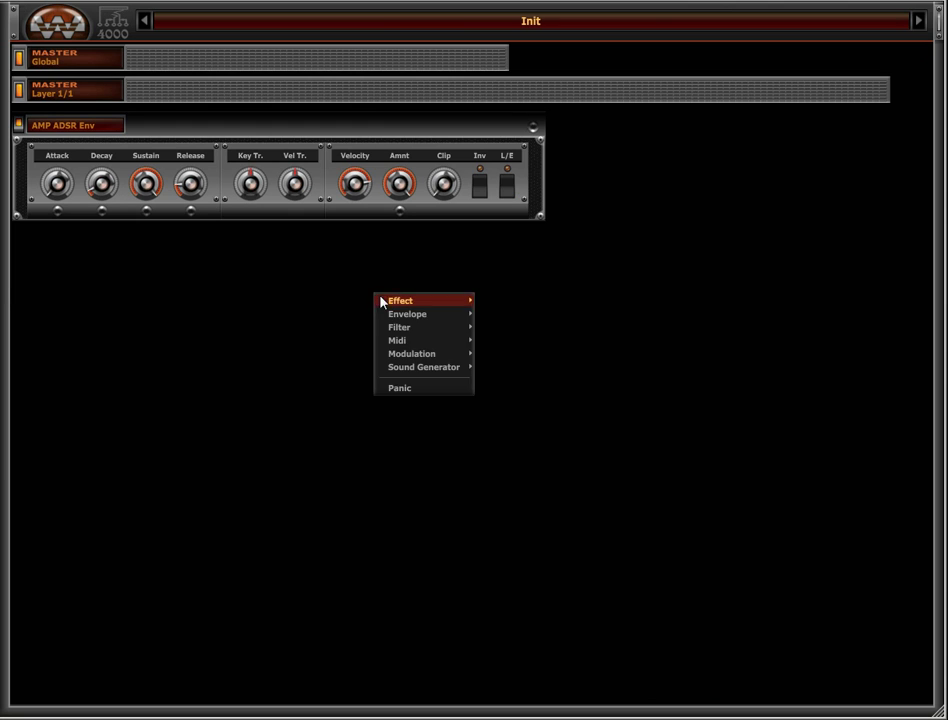
mouse_move(450, 374)
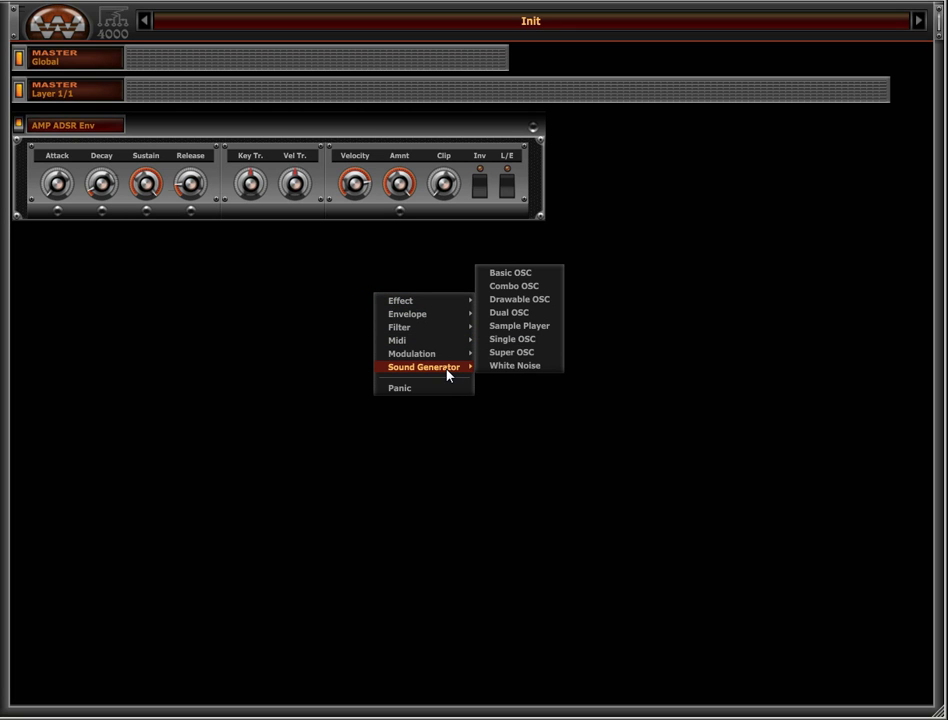
click(537, 353)
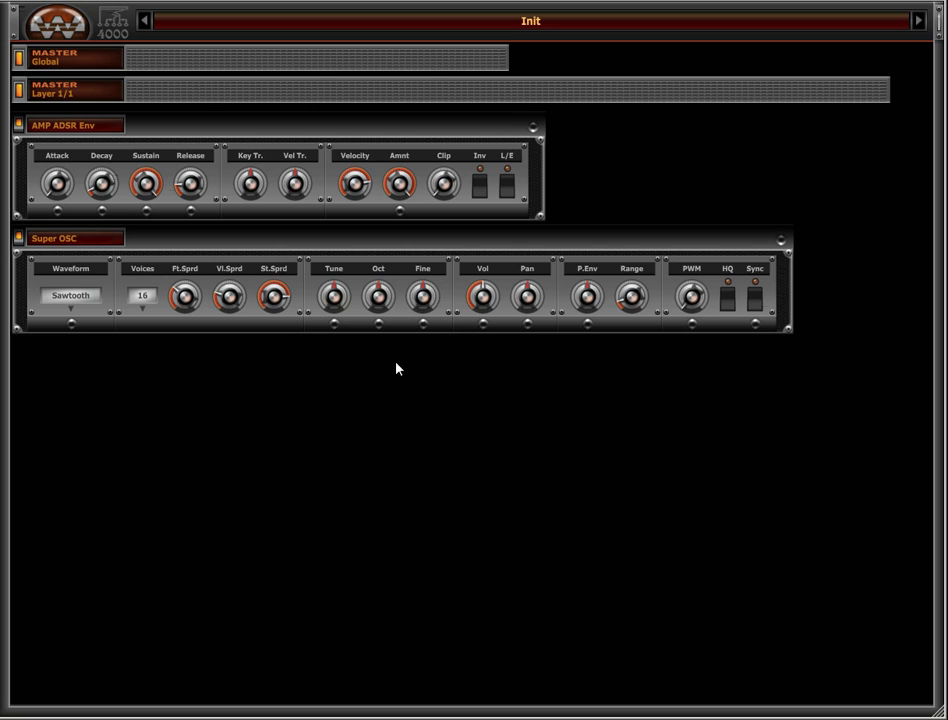
Check the amplitude, filter and pitch envelope options of the AMP ADSR Env module
right_click(84, 130)
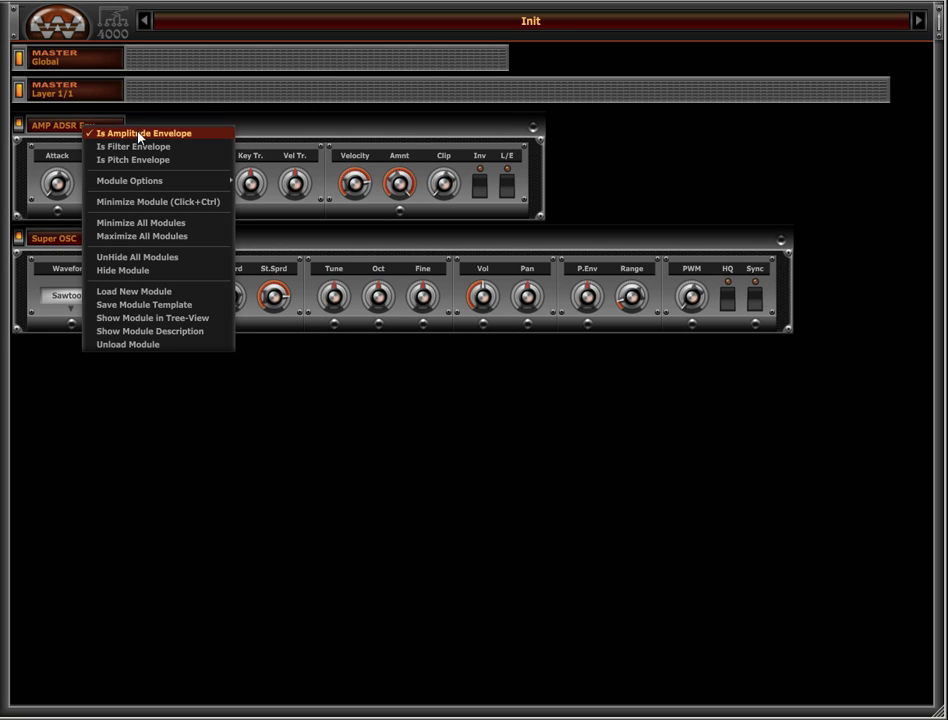
right_click(58, 125)
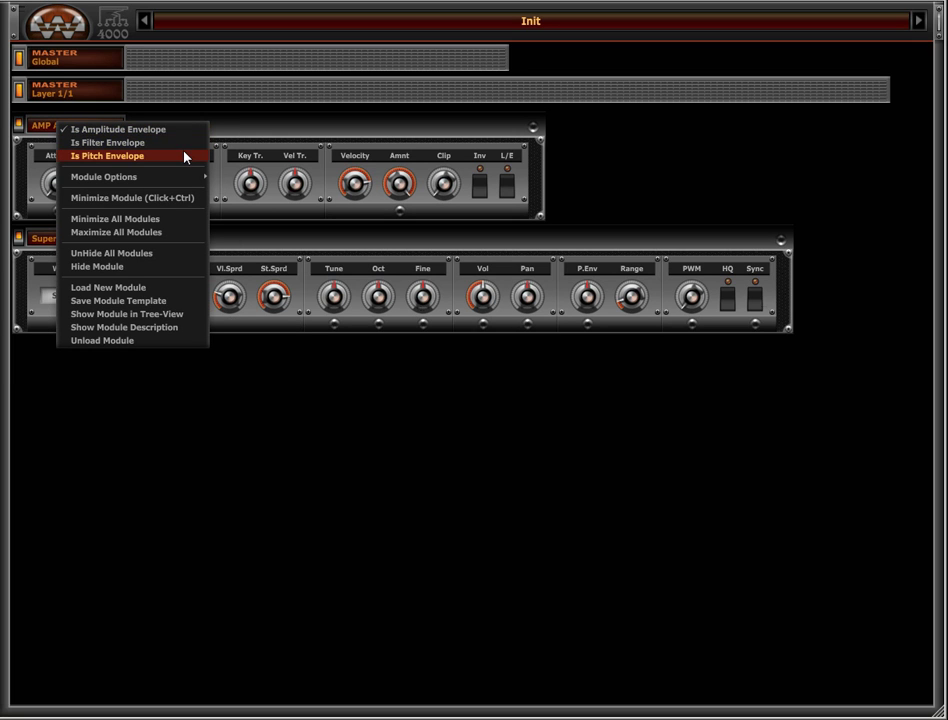
click(294, 125)
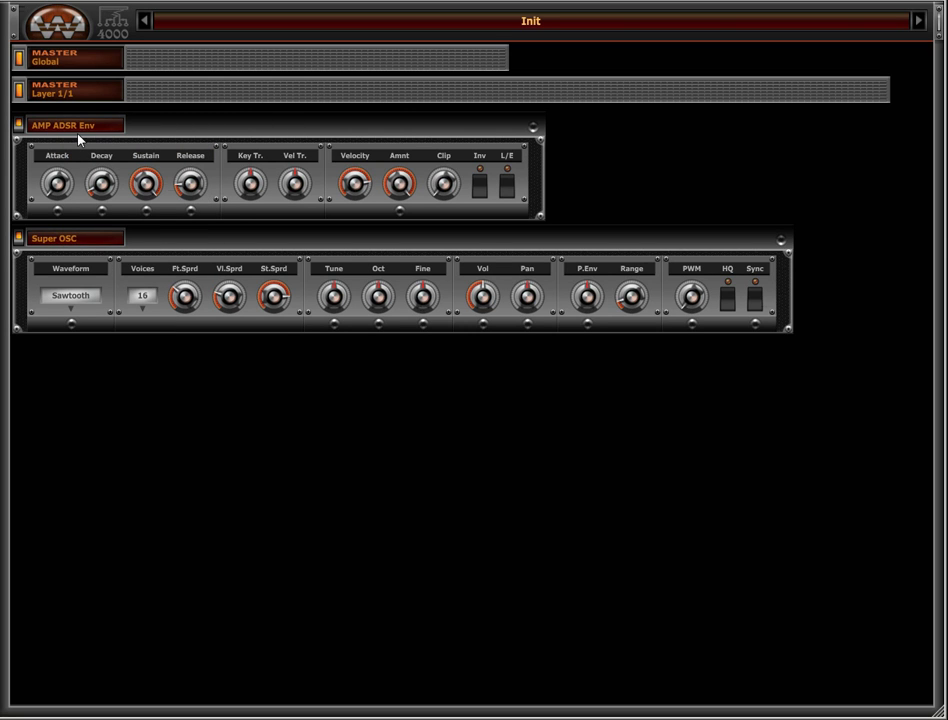
Add an M24 Multi Filter Poly module to the rack
right_click(303, 388)
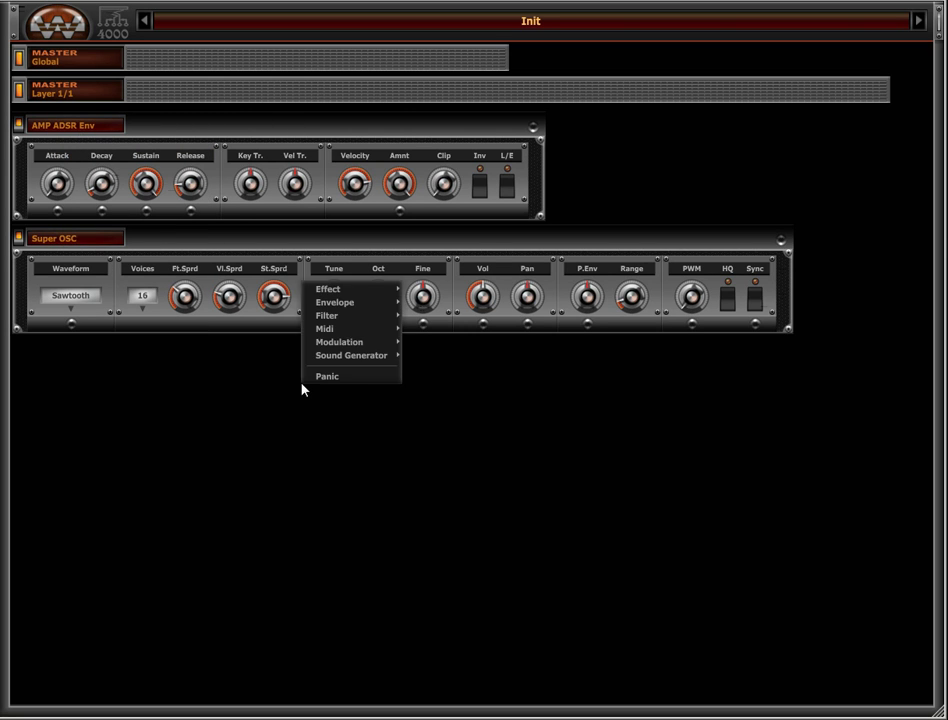
mouse_move(364, 326)
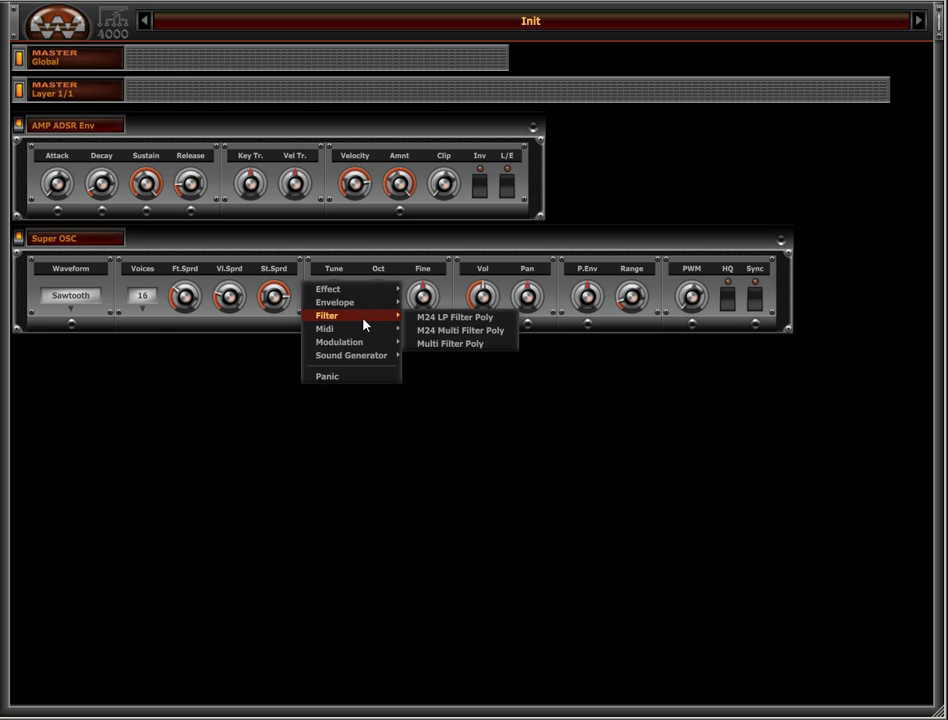
click(500, 331)
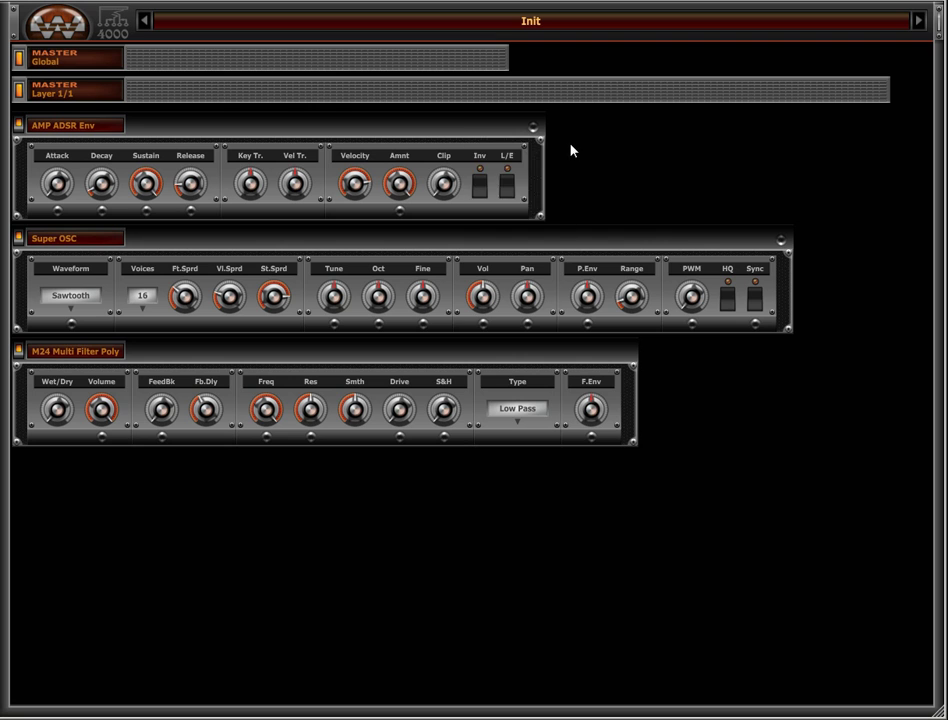
Add a second ADSR Env module and assign it as the filter envelope
right_click(471, 146)
mouse_move(560, 155)
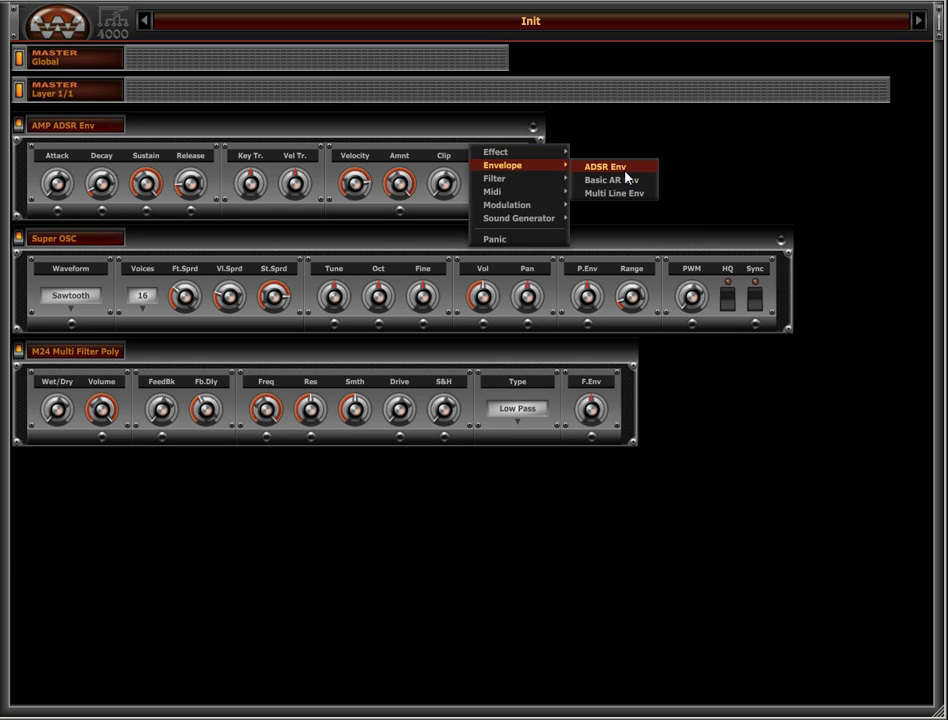
click(622, 167)
right_click(87, 239)
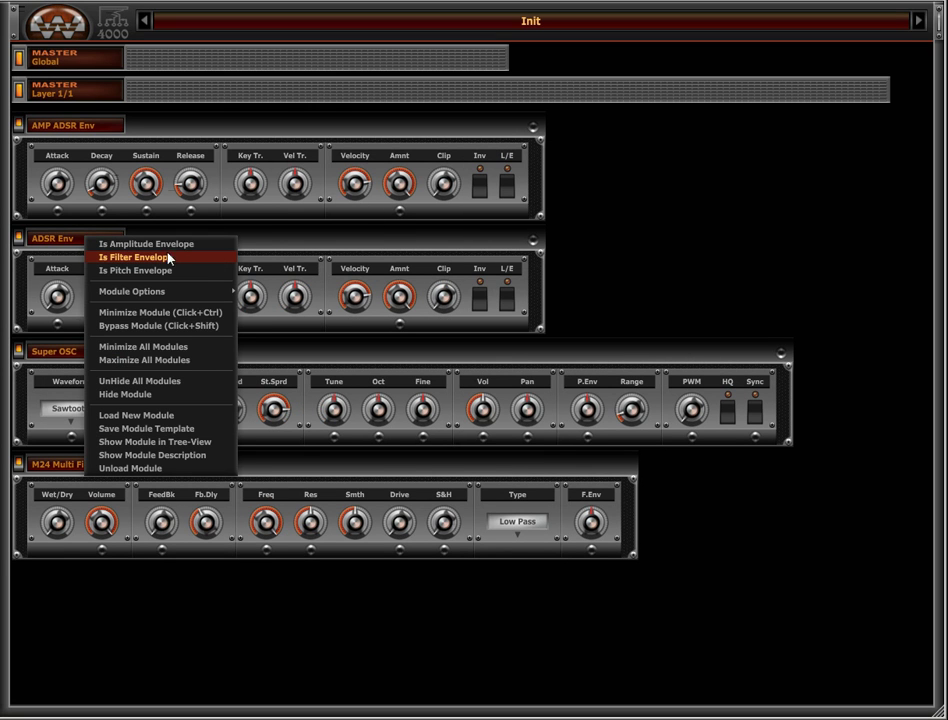
right_click(77, 240)
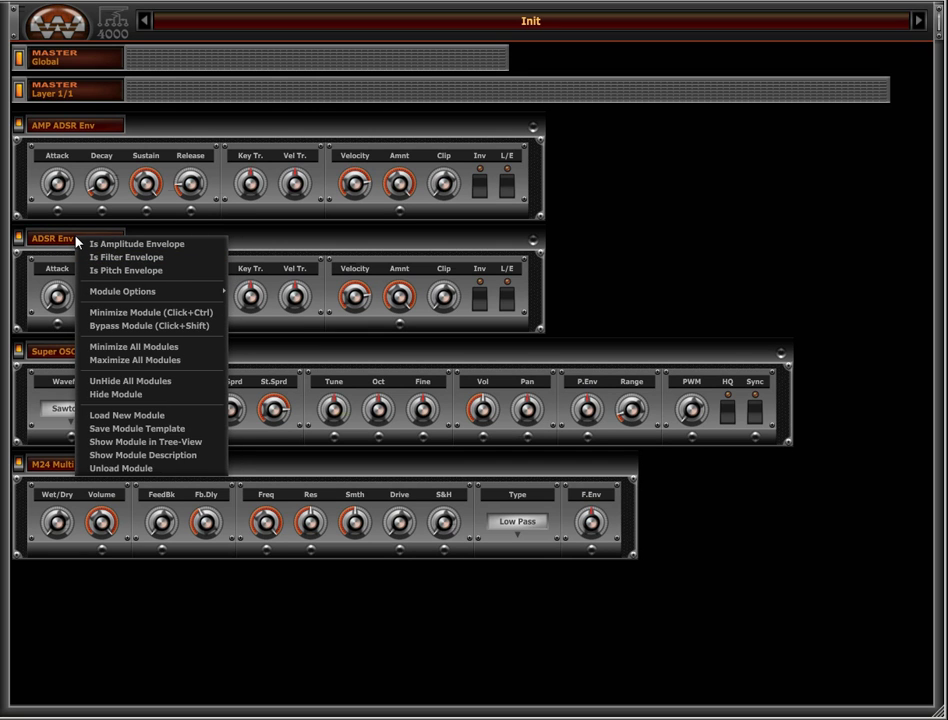
click(166, 262)
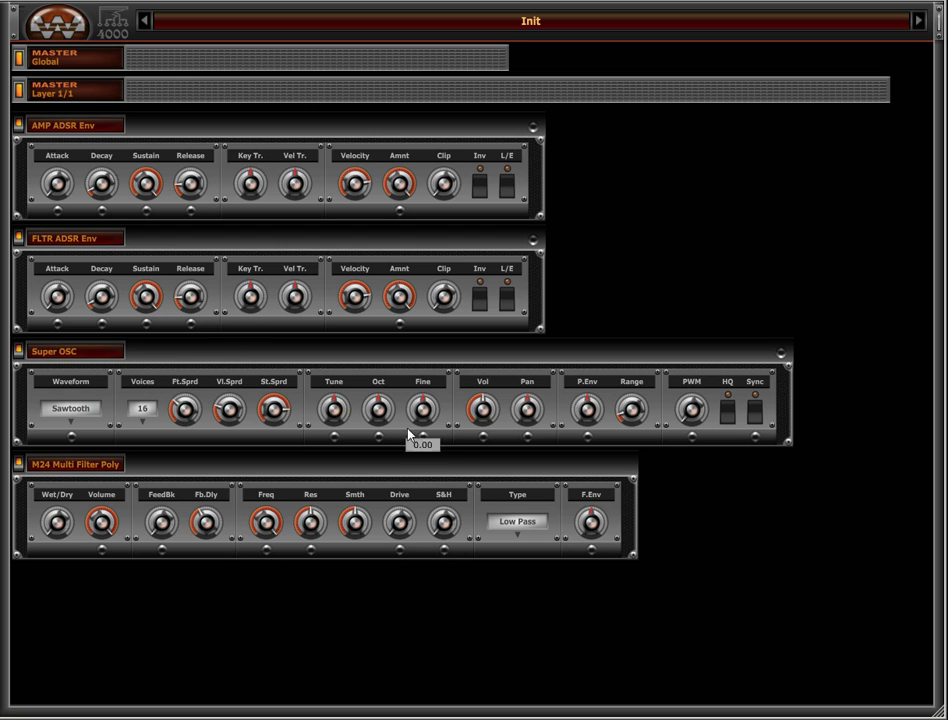
mouse_move(76, 436)
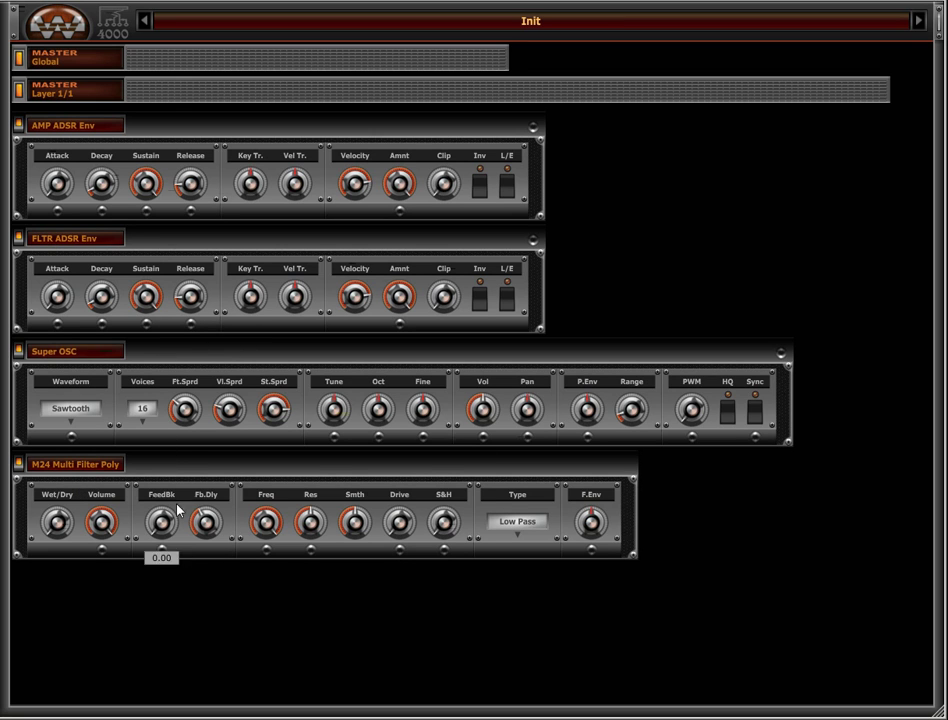
Lower the M24 filter's frequency to minimum and raise its filter envelope amount to maximum
mouse_move(272, 535)
drag(275, 538, 282, 600)
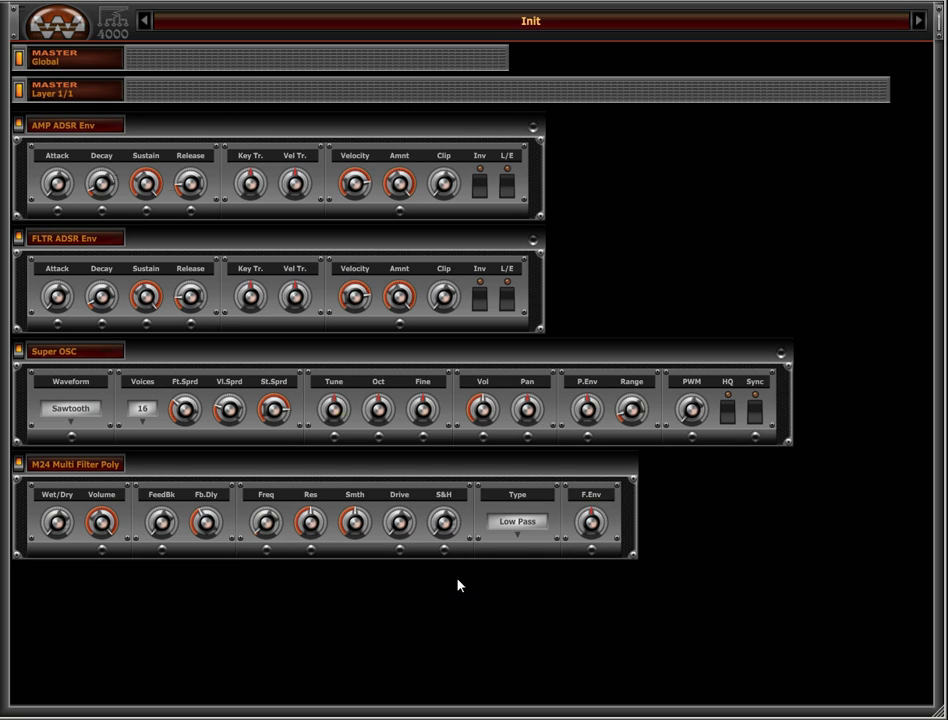
mouse_move(598, 525)
Set the filter envelope's sustain to 0.00 and lengthen its decay
drag(146, 296, 146, 330)
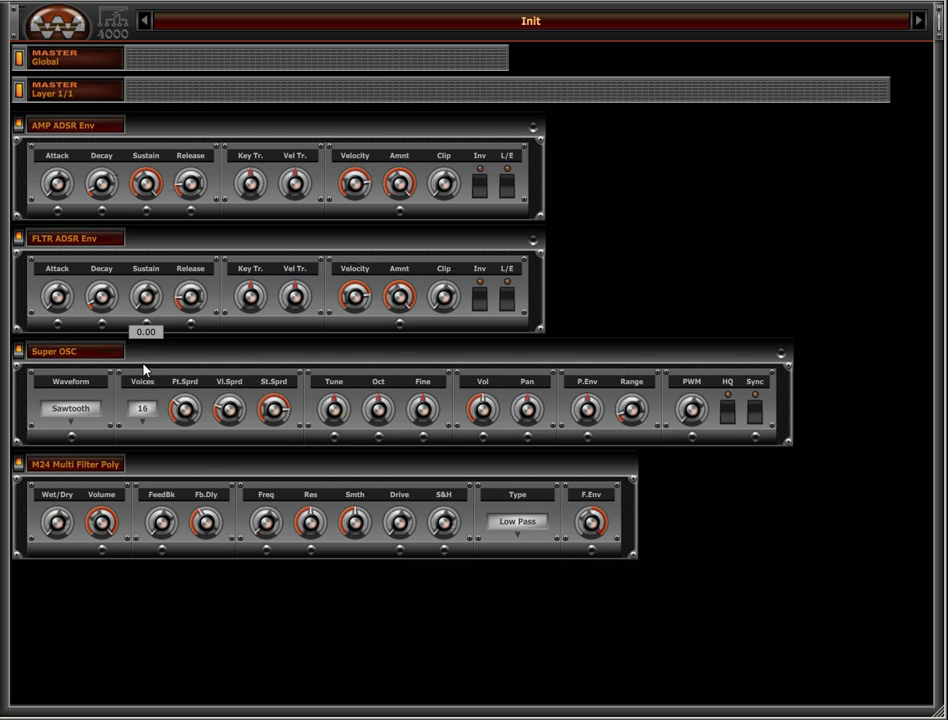
drag(106, 300, 114, 292)
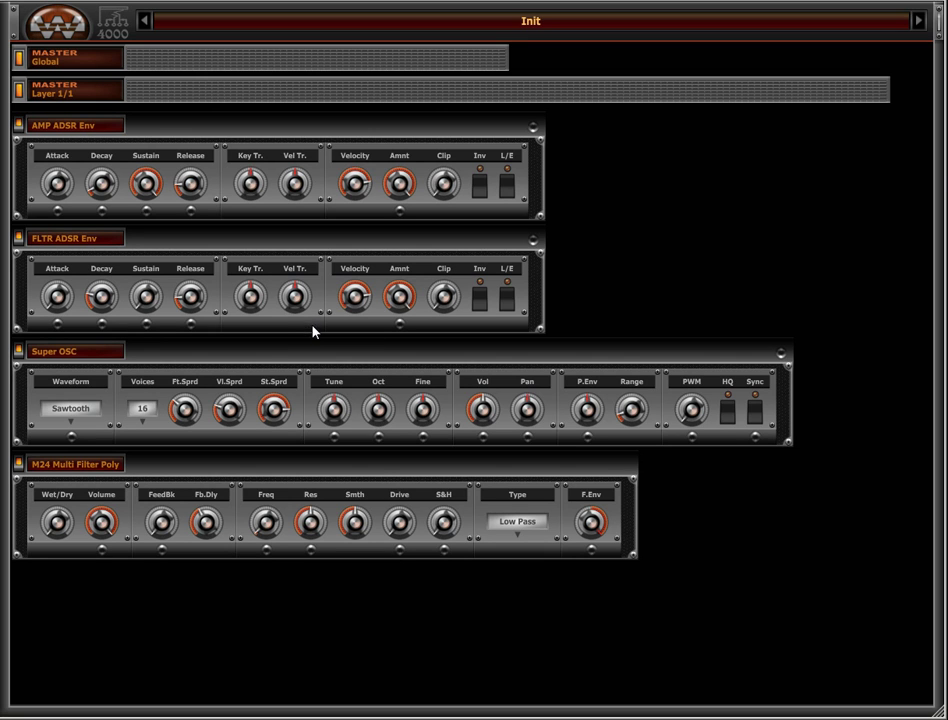
Raise the M24 filter's resonance to about three quarters and turn its smoothing down to minimum
mouse_move(311, 522)
mouse_down()
mouse_move(313, 540)
mouse_move(328, 511)
mouse_up()
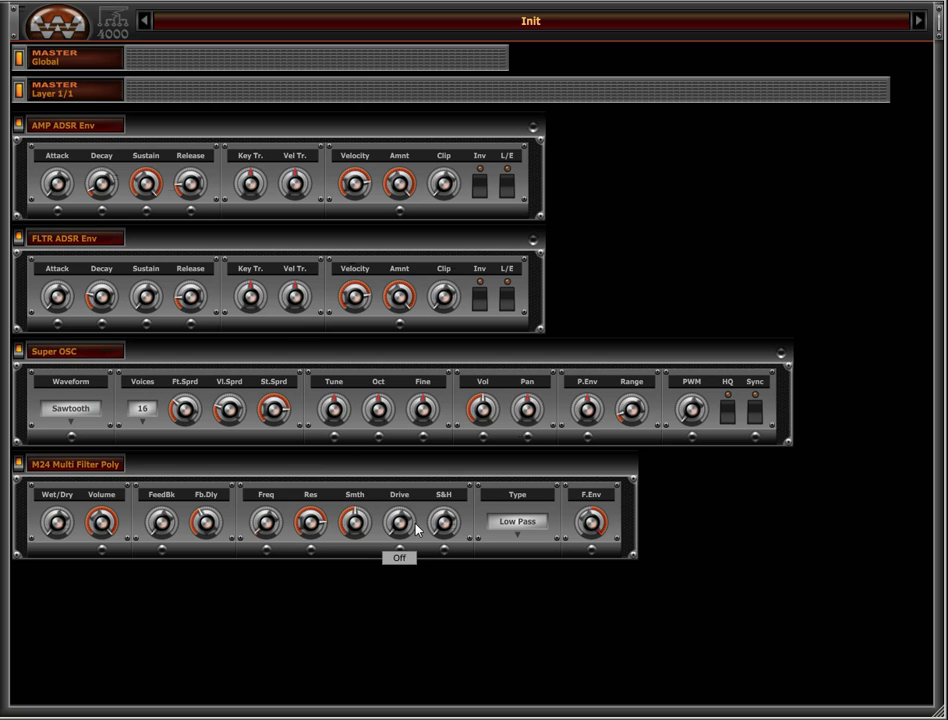
mouse_move(415, 530)
mouse_down()
mouse_move(417, 493)
mouse_move(407, 545)
mouse_up()
drag(354, 522, 354, 582)
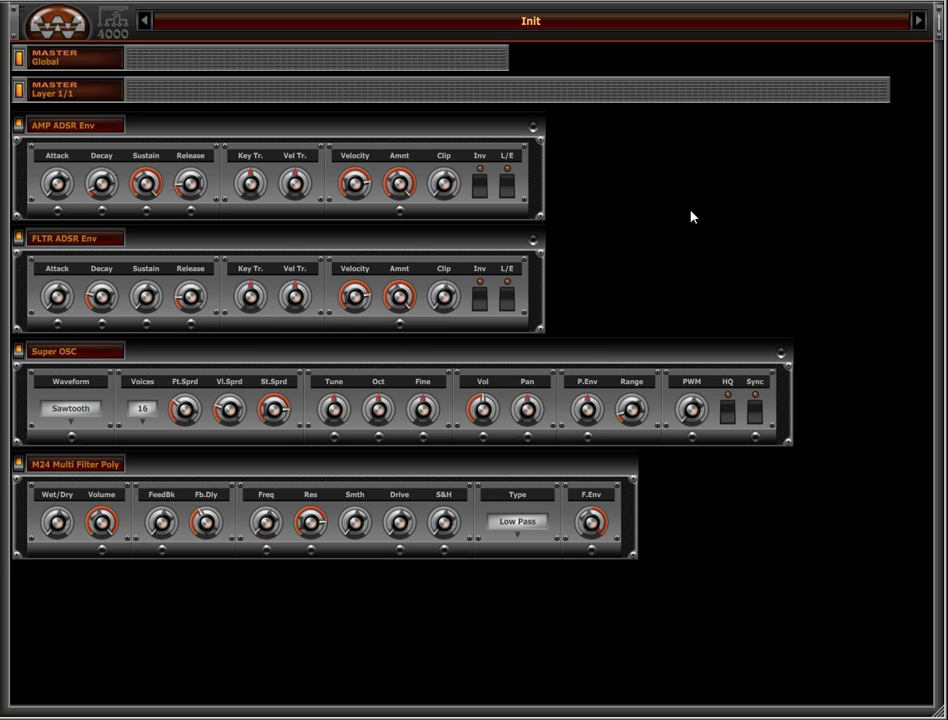
Assign the FLTR ADSR Env module as the pitch envelope in addition to its filter envelope role
right_click(91, 243)
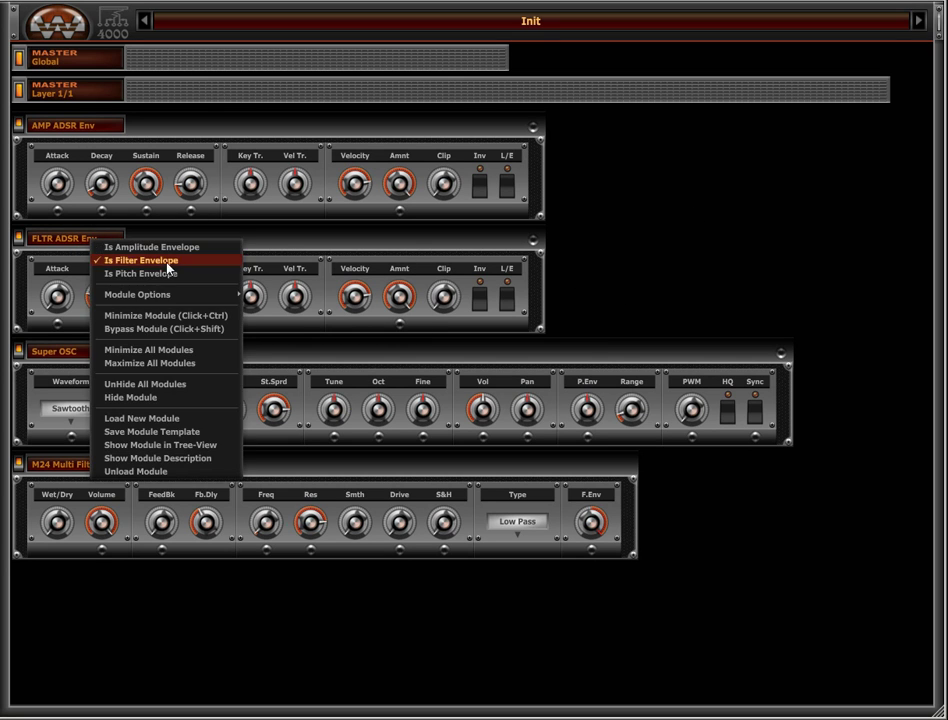
click(208, 278)
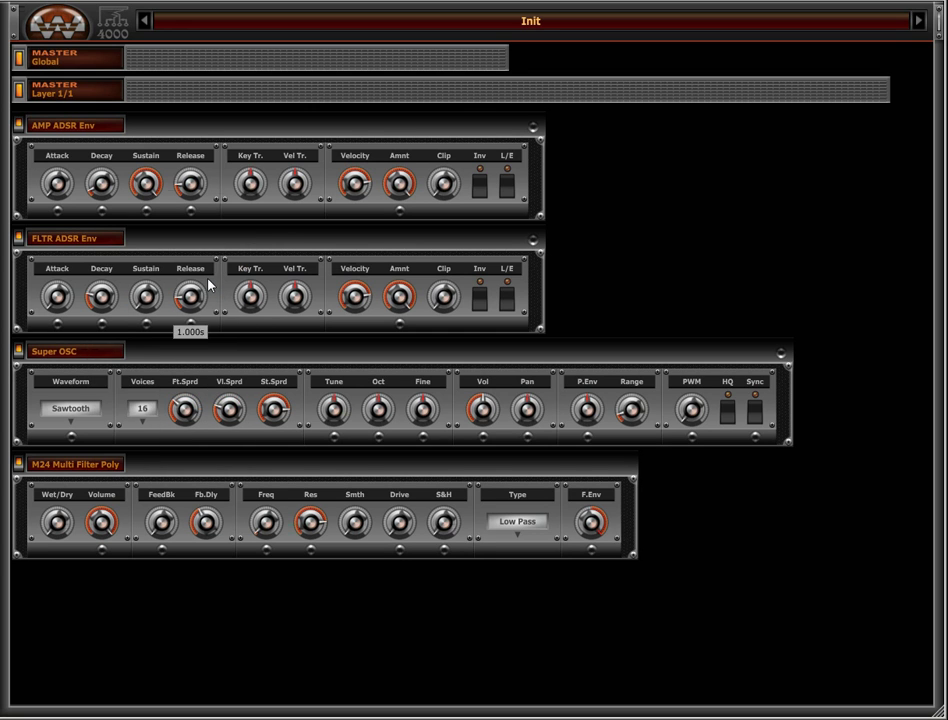
right_click(98, 245)
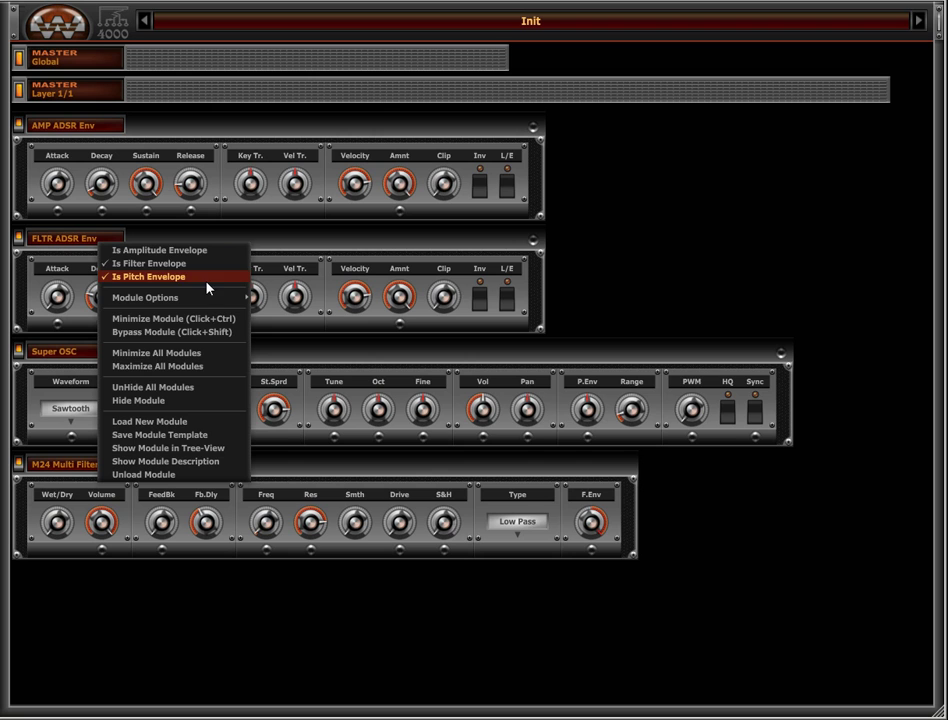
click(368, 250)
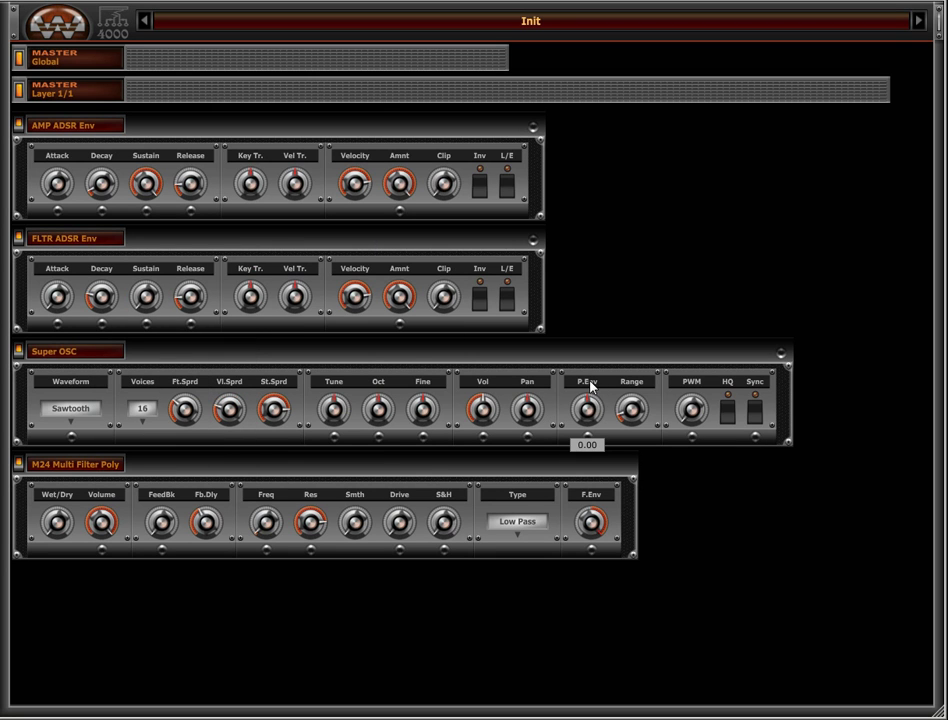
Set the Super OSC's pitch envelope range to 1 and its pitch envelope amount to about 0.5
drag(600, 405, 614, 353)
mouse_move(637, 432)
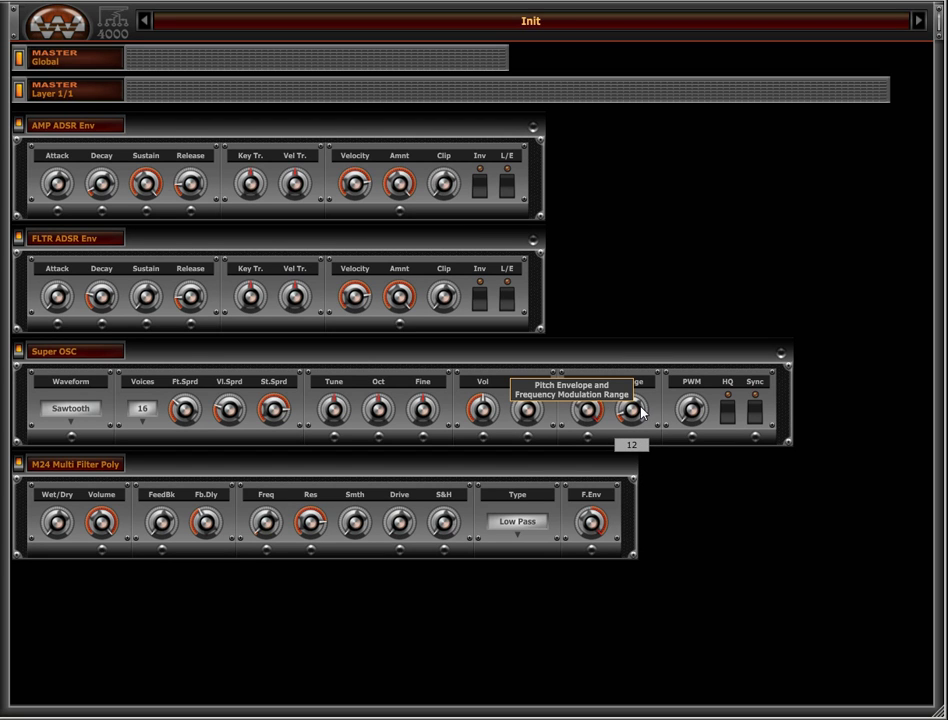
drag(641, 412, 605, 441)
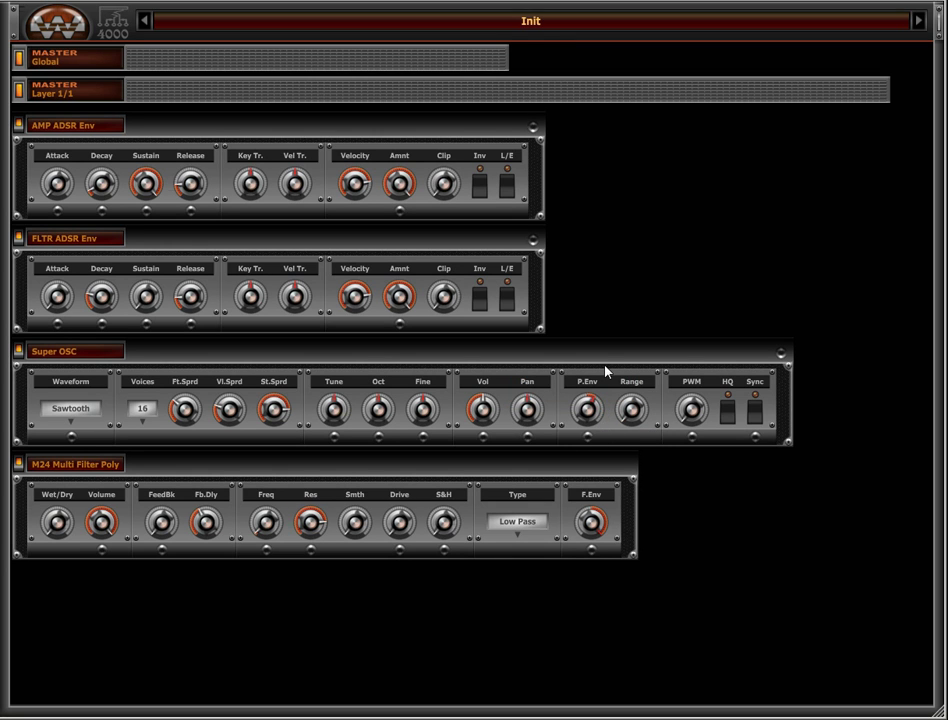
scroll(601, 404, up, 3)
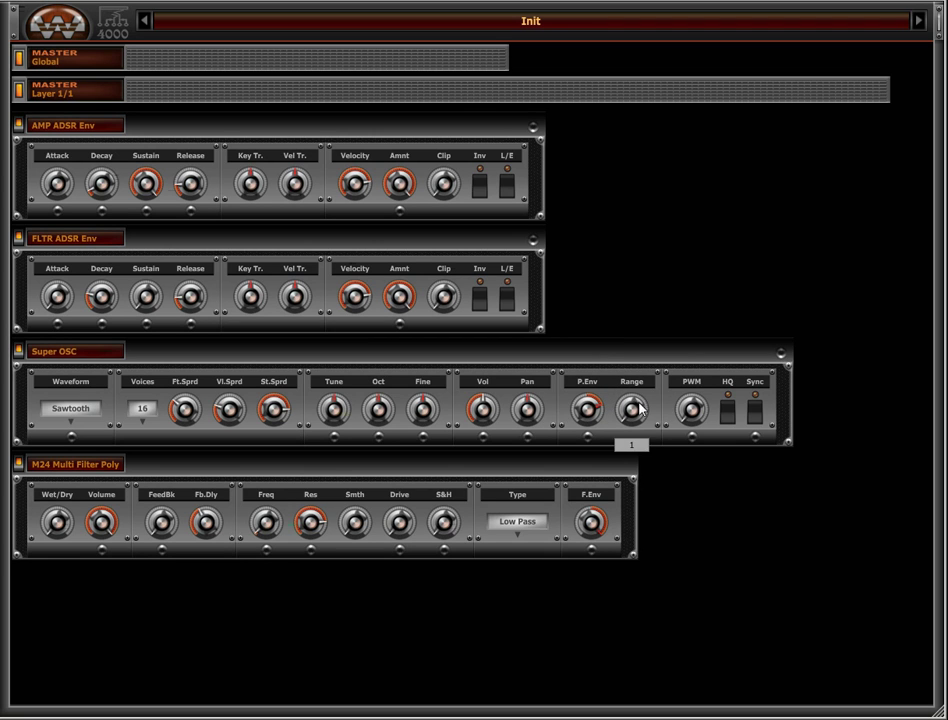
mouse_move(594, 414)
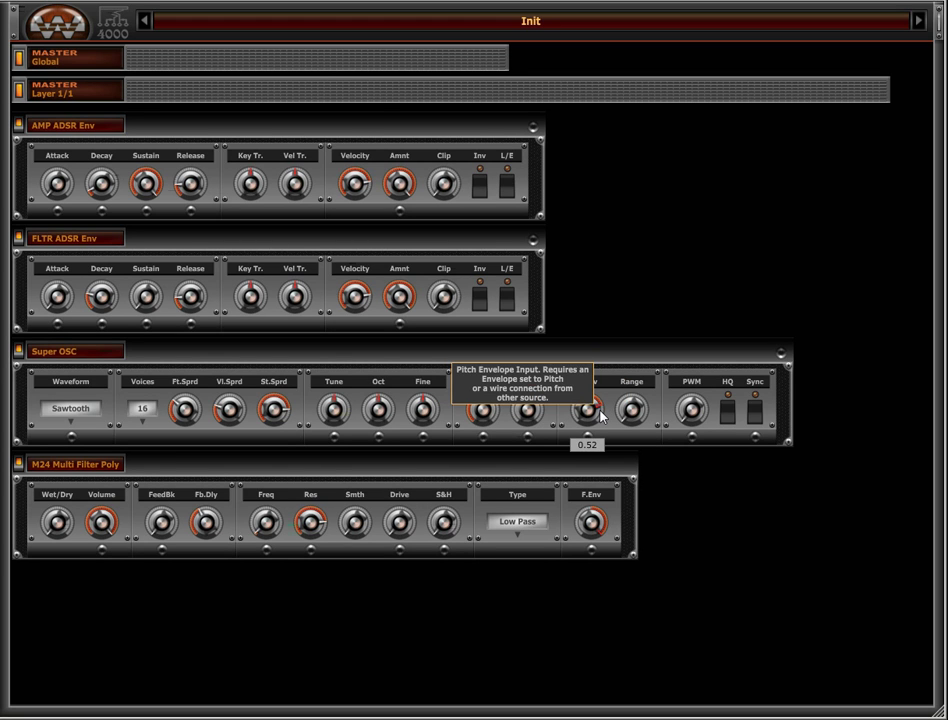
scroll(600, 416, down, 4)
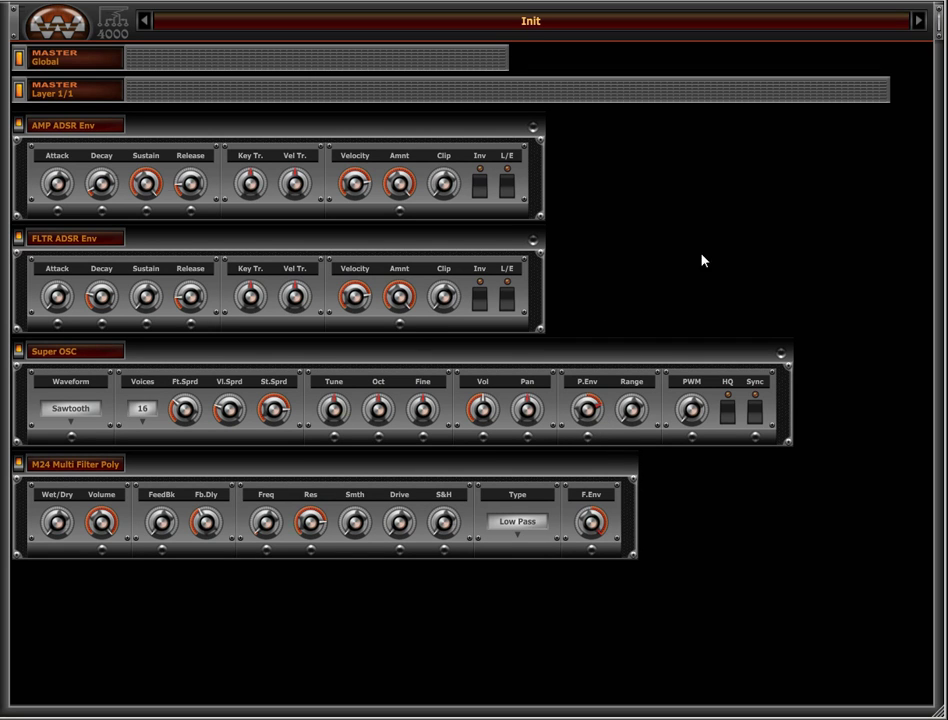
right_click(36, 236)
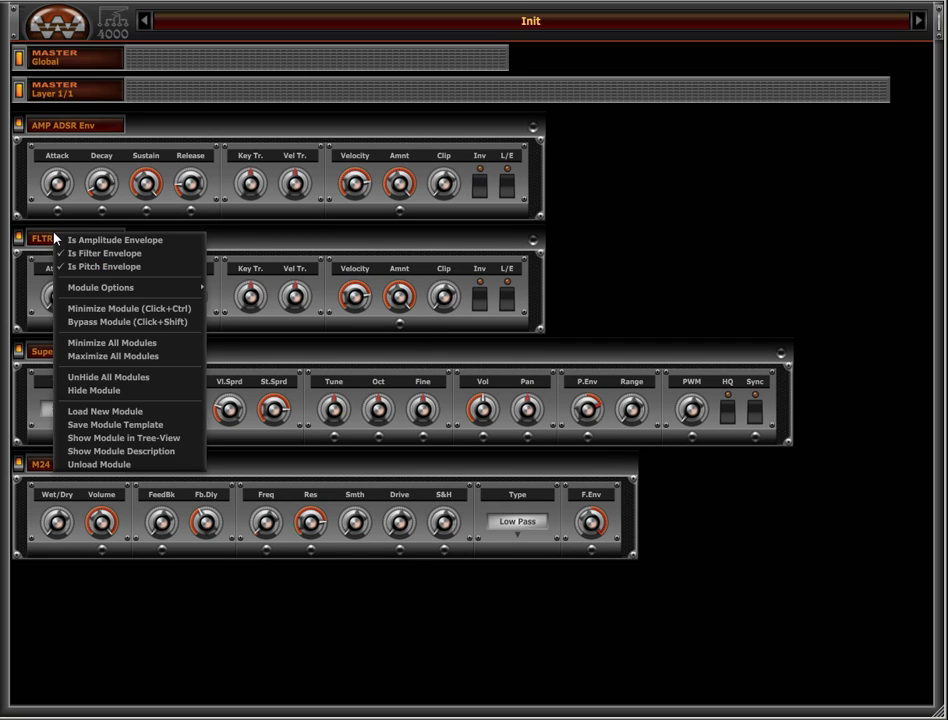
click(357, 247)
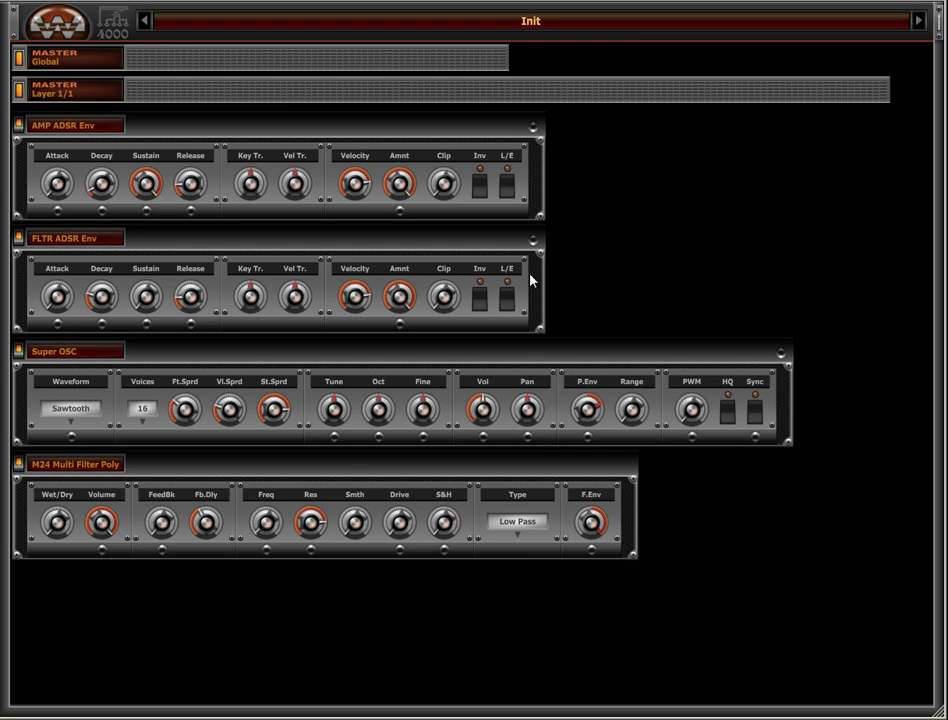
Add an LFO modulation module to the rack
right_click(583, 177)
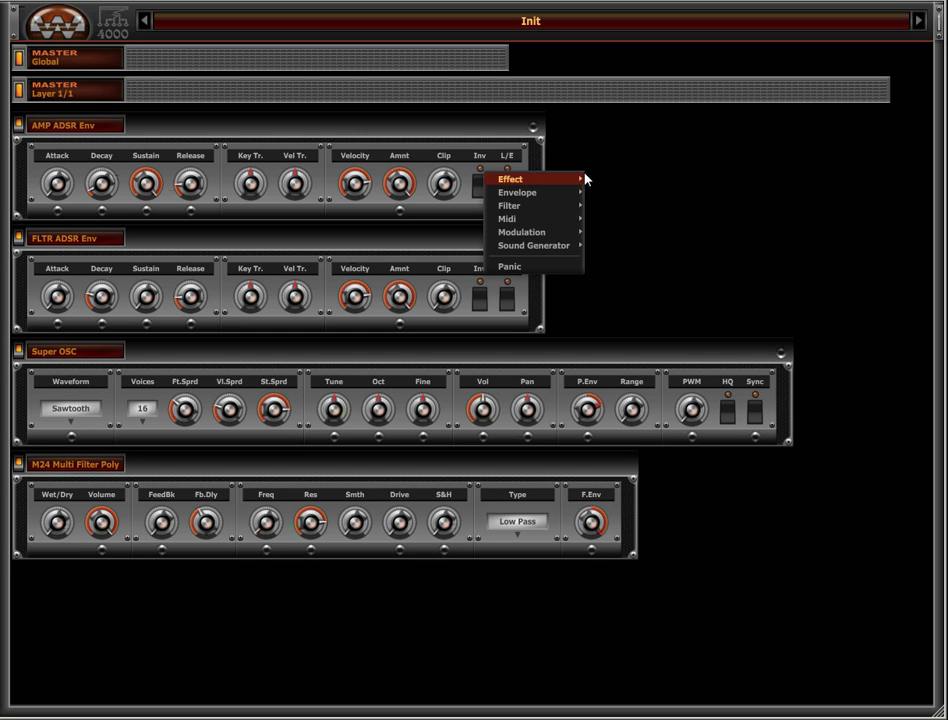
mouse_move(560, 234)
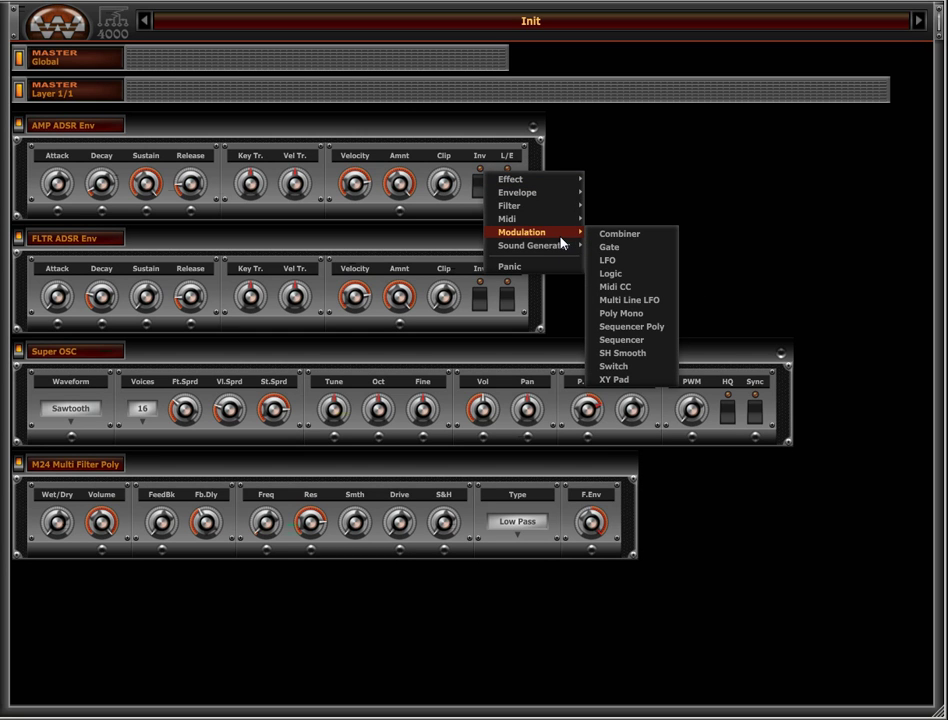
click(652, 264)
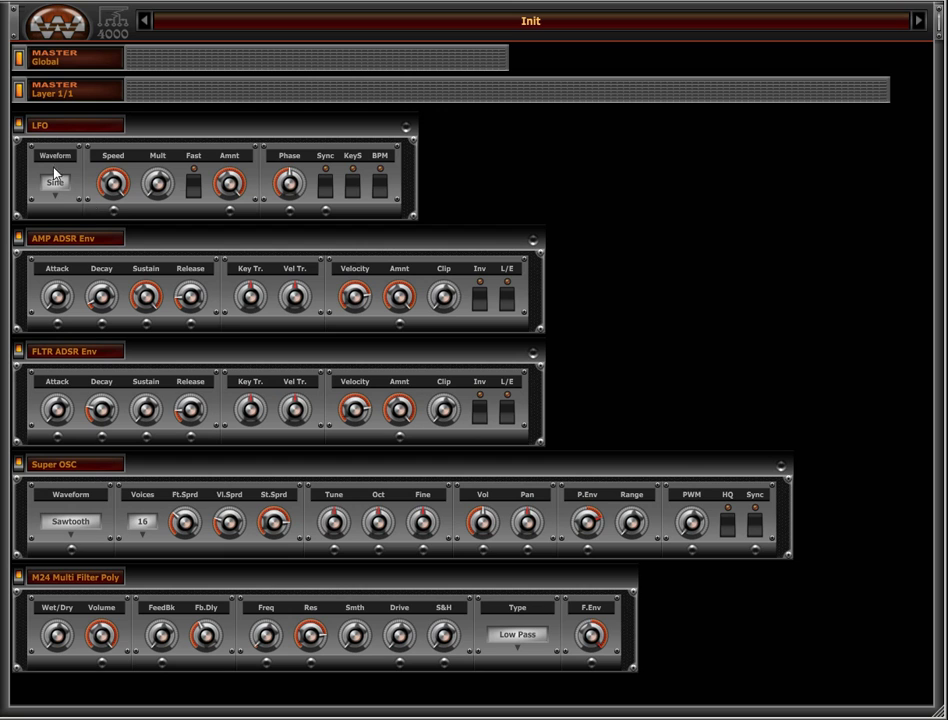
Wire the LFO's output to the modulation input under the Super OSC's Vol knob
mouse_move(172, 193)
drag(407, 132, 485, 561)
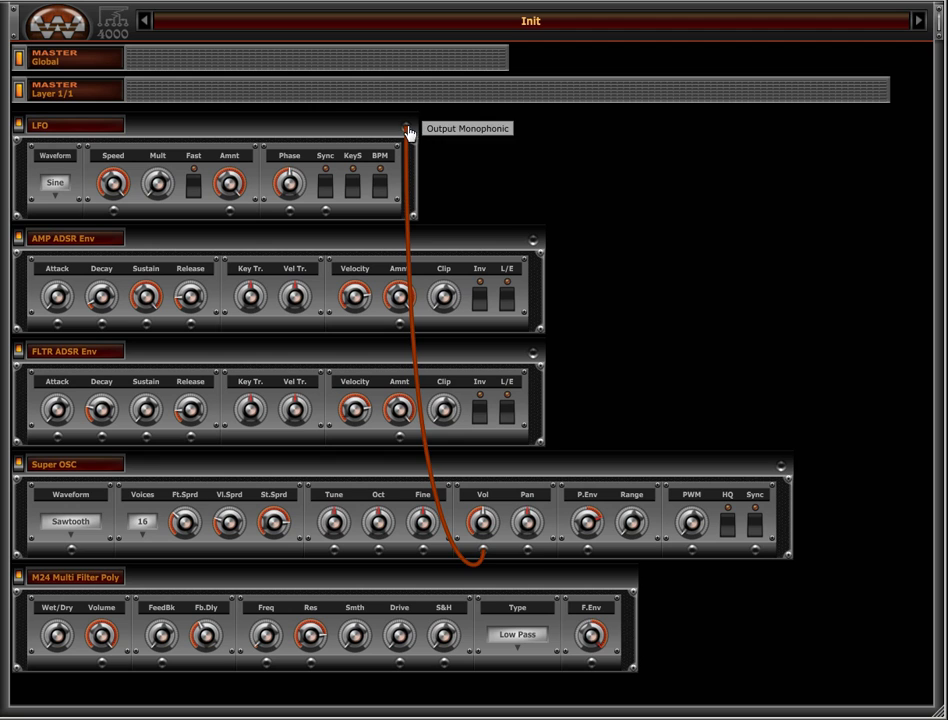
mouse_move(521, 506)
mouse_move(484, 560)
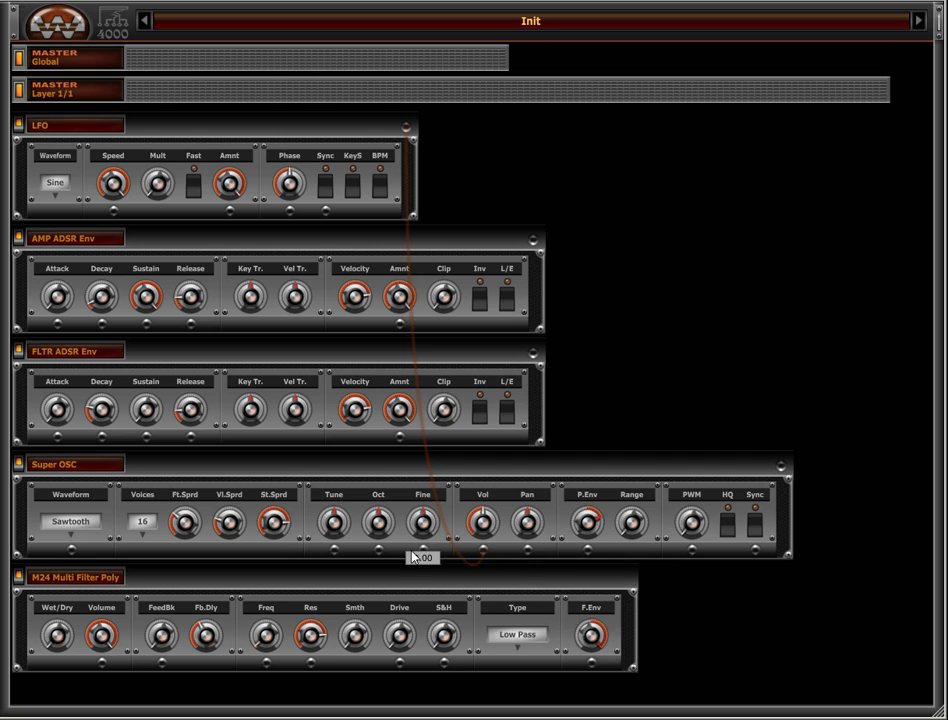
Go through the amount, minimum and maximum settings of the Super OSC's Vol input and adjust its minimum
click(487, 558)
click(487, 558)
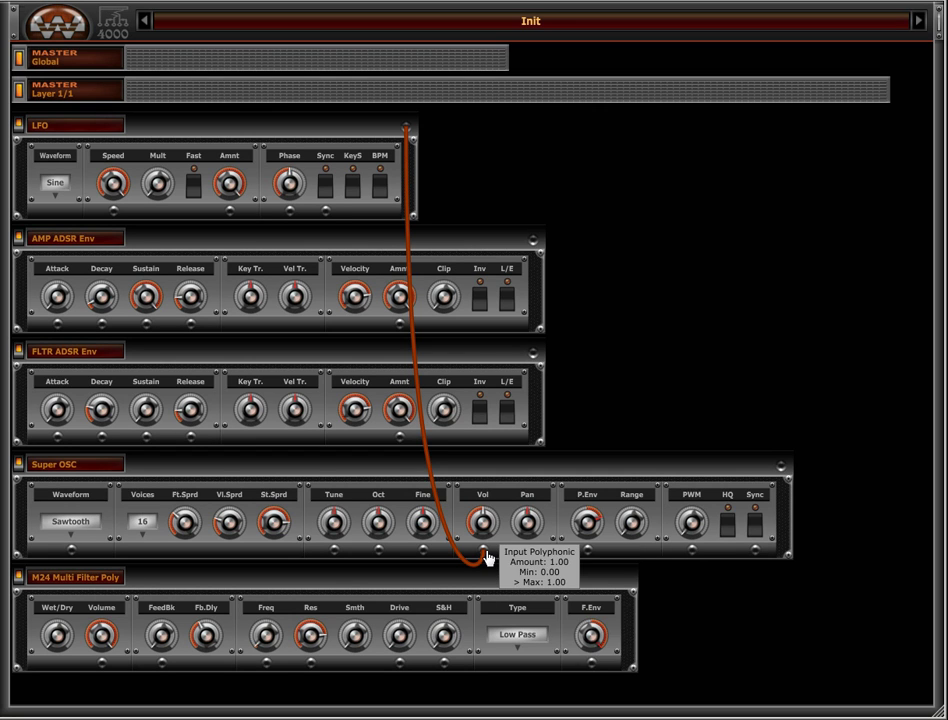
click(487, 558)
click(487, 558)
click(487, 558)
click(487, 558)
click(487, 558)
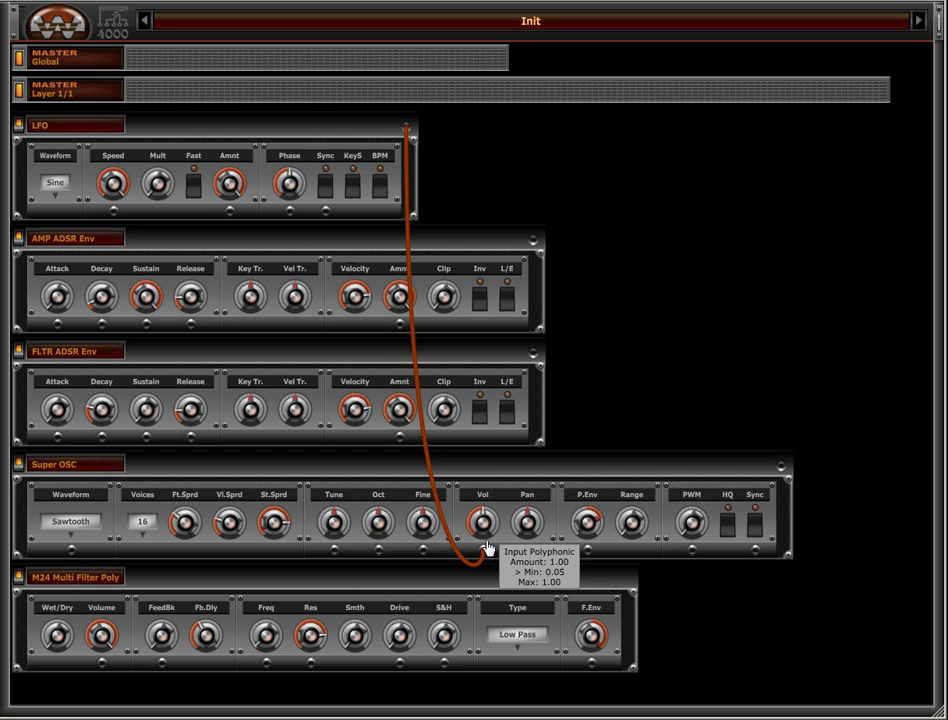
drag(487, 558, 493, 485)
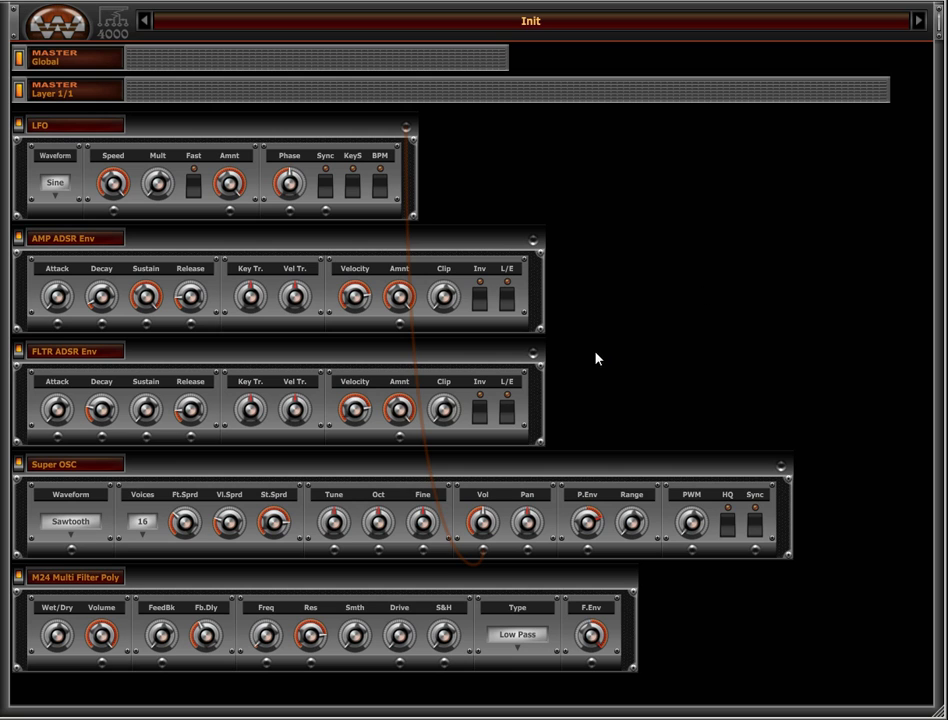
Look through the LFO's module options and remove its wire to the Super OSC's Vol input
right_click(81, 130)
mouse_move(118, 135)
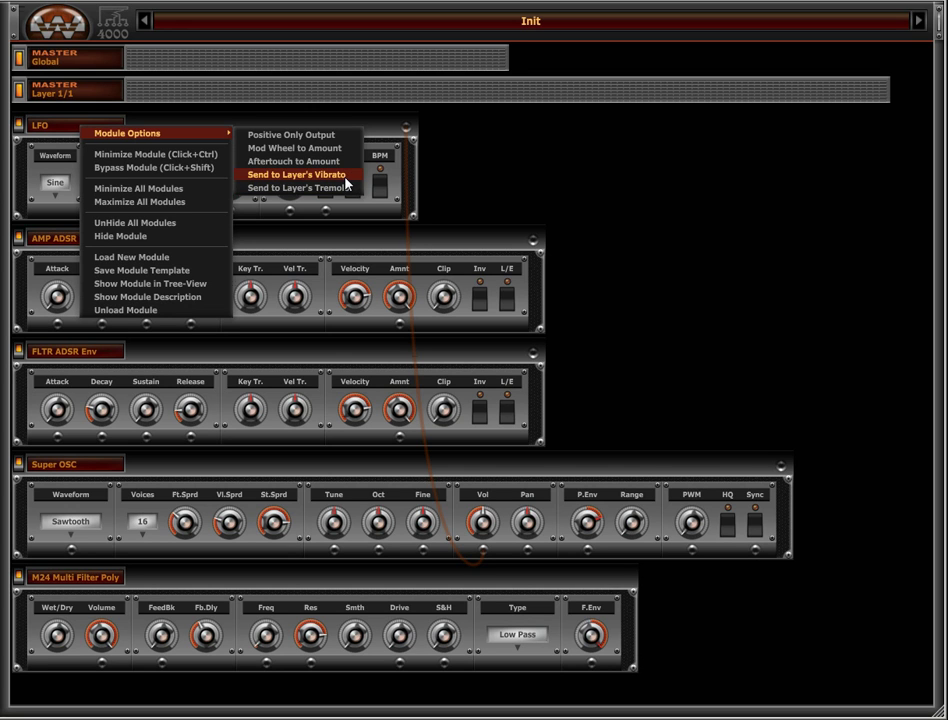
click(421, 148)
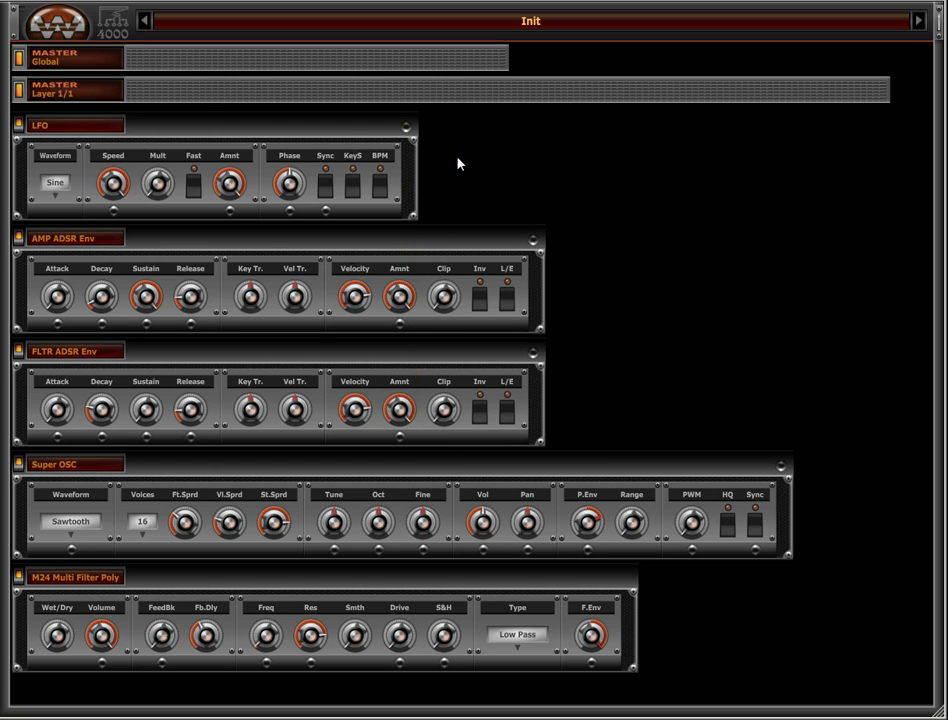
Send the LFO to the layer's tremolo
right_click(70, 126)
mouse_move(170, 131)
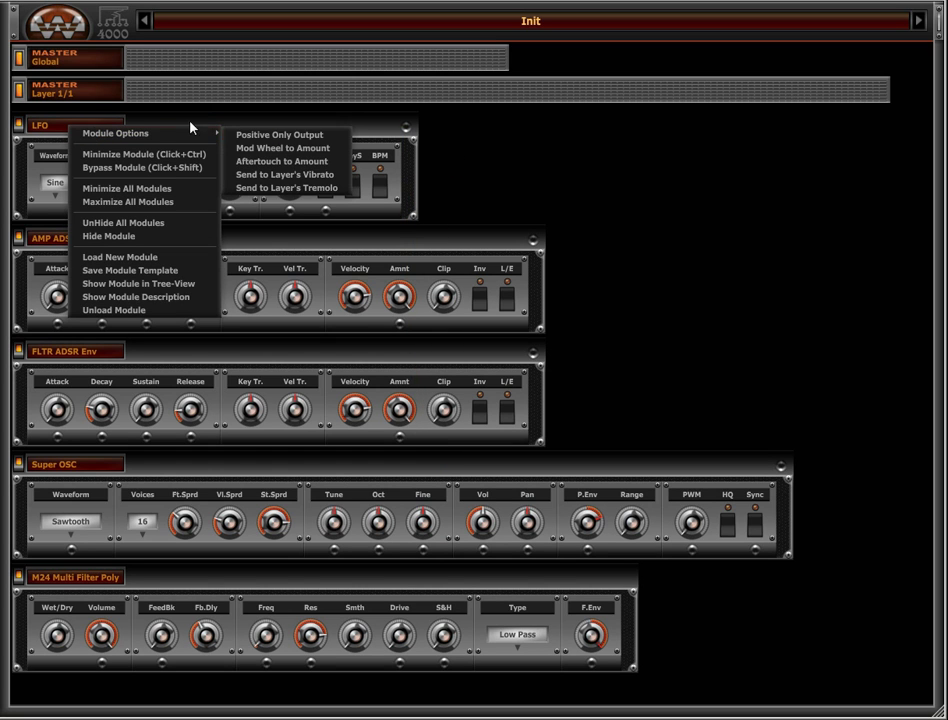
click(345, 188)
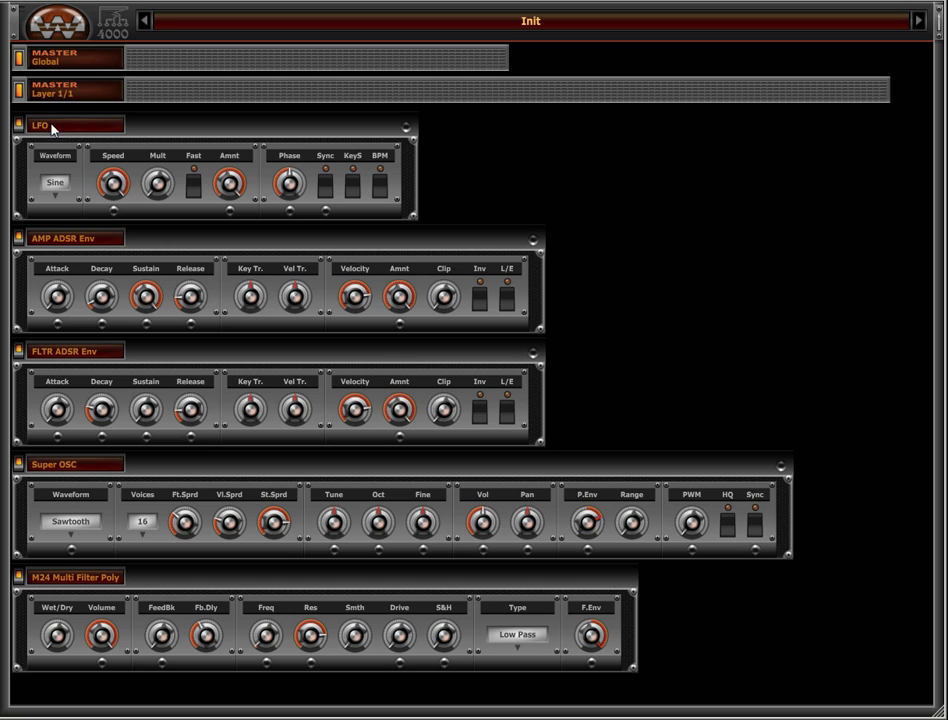
Adjust the Super OSC's volume to slightly below the middle of its range
mouse_move(459, 386)
mouse_move(482, 521)
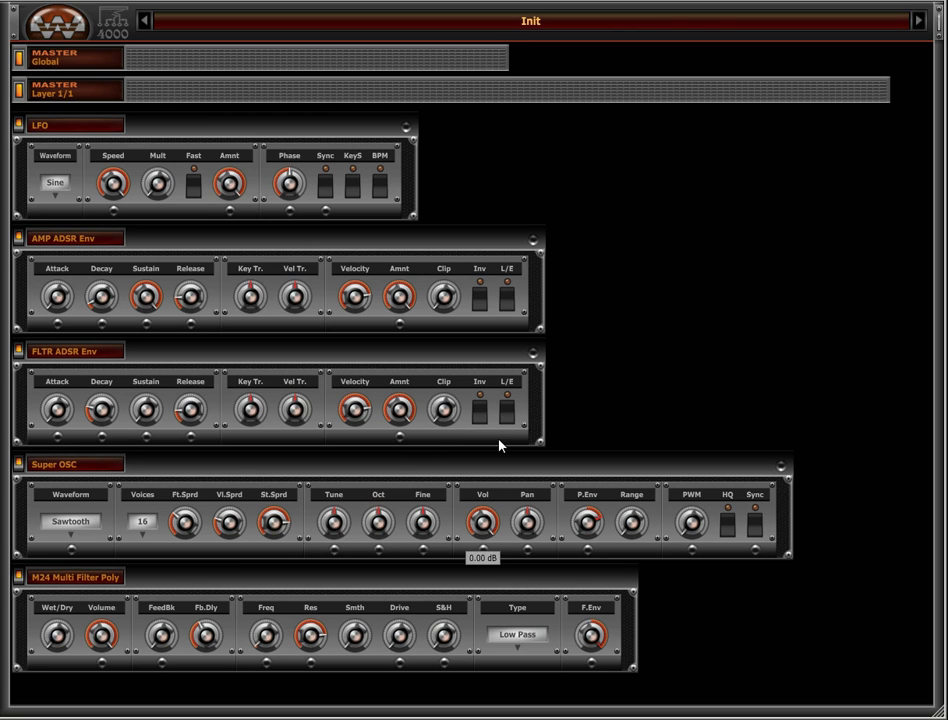
drag(482, 521, 491, 562)
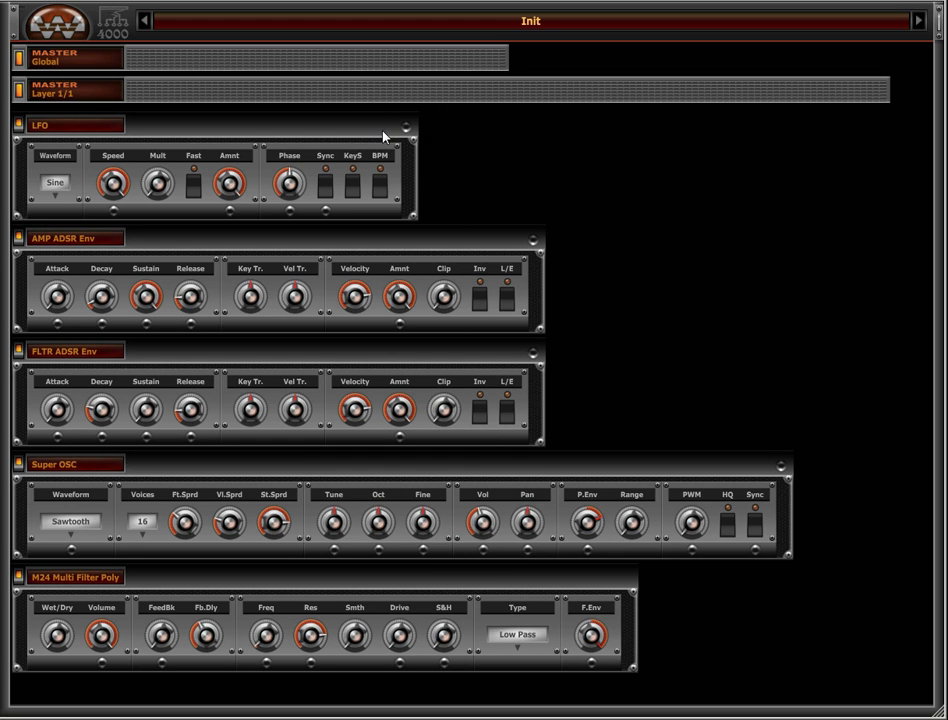
Send the LFO to the layer's vibrato and lower the LFO's amount to slightly above halfway
mouse_move(307, 186)
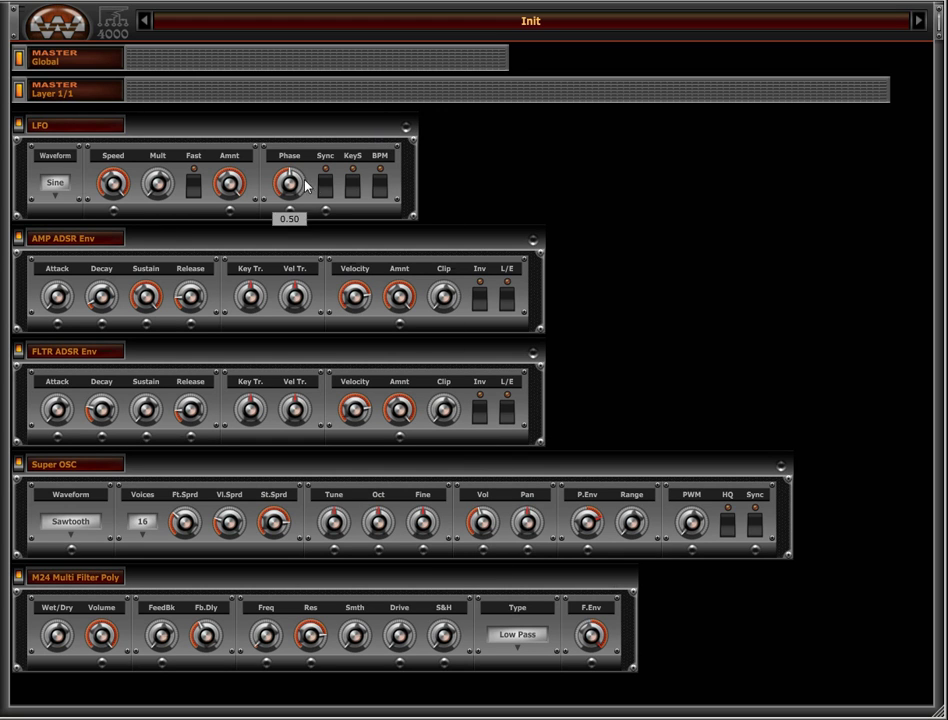
right_click(84, 128)
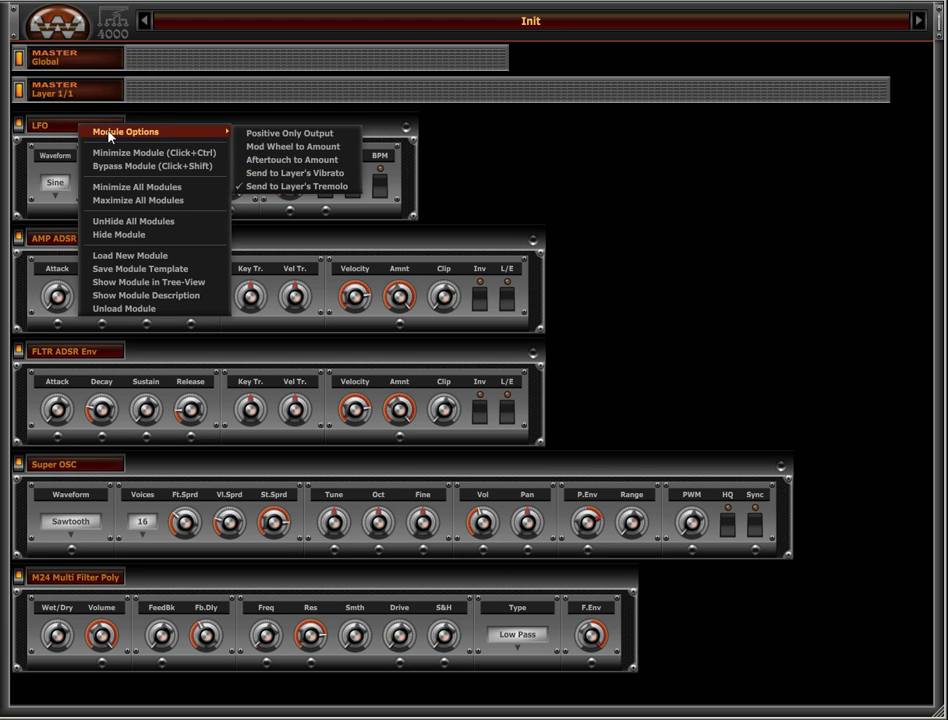
click(338, 180)
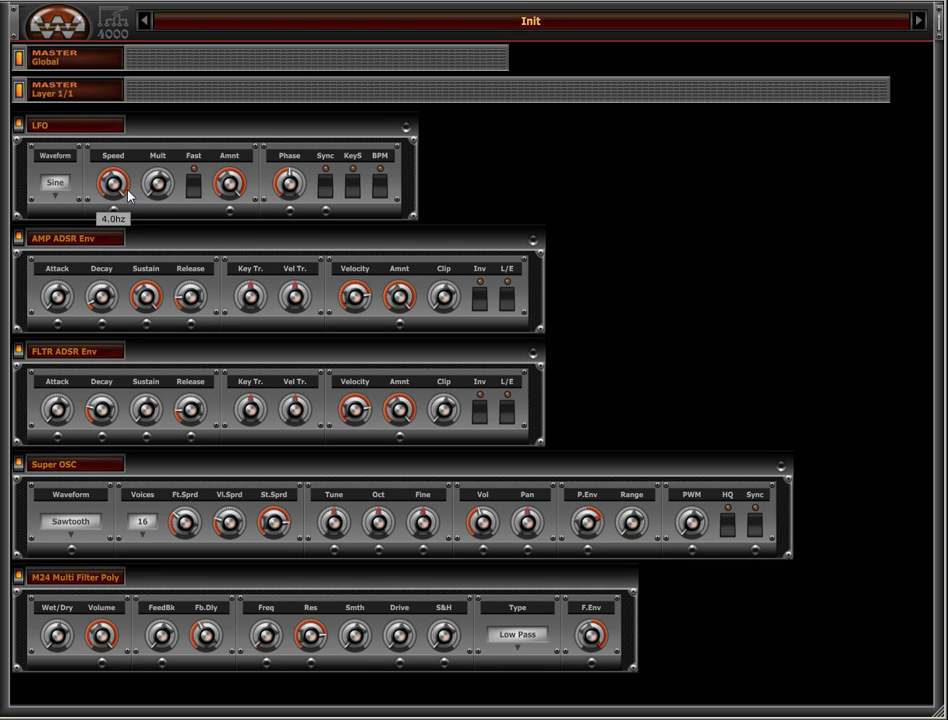
mouse_move(238, 205)
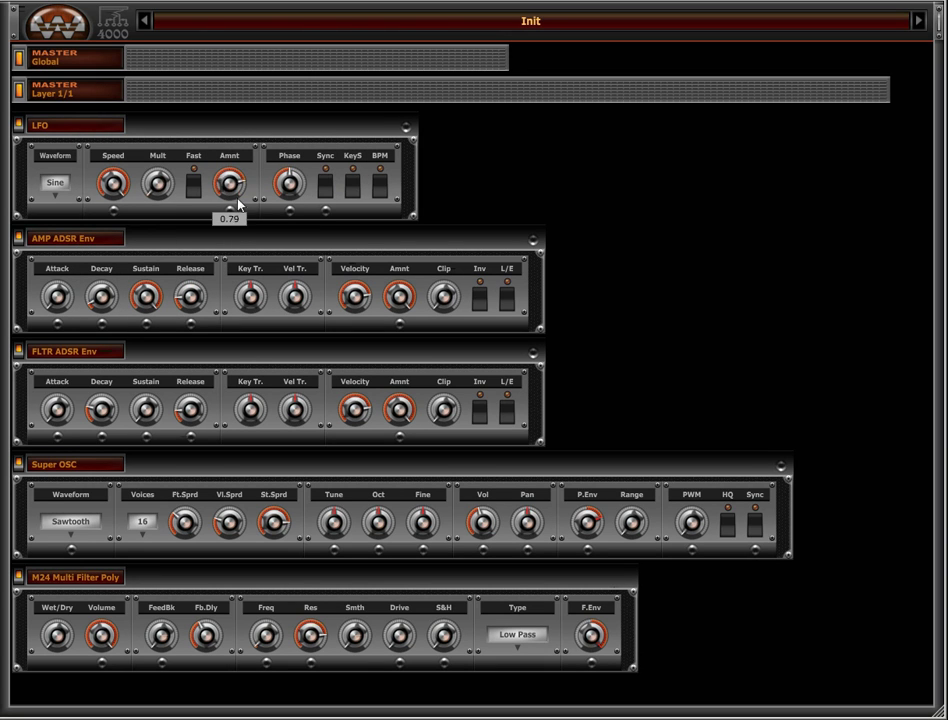
drag(238, 205, 239, 218)
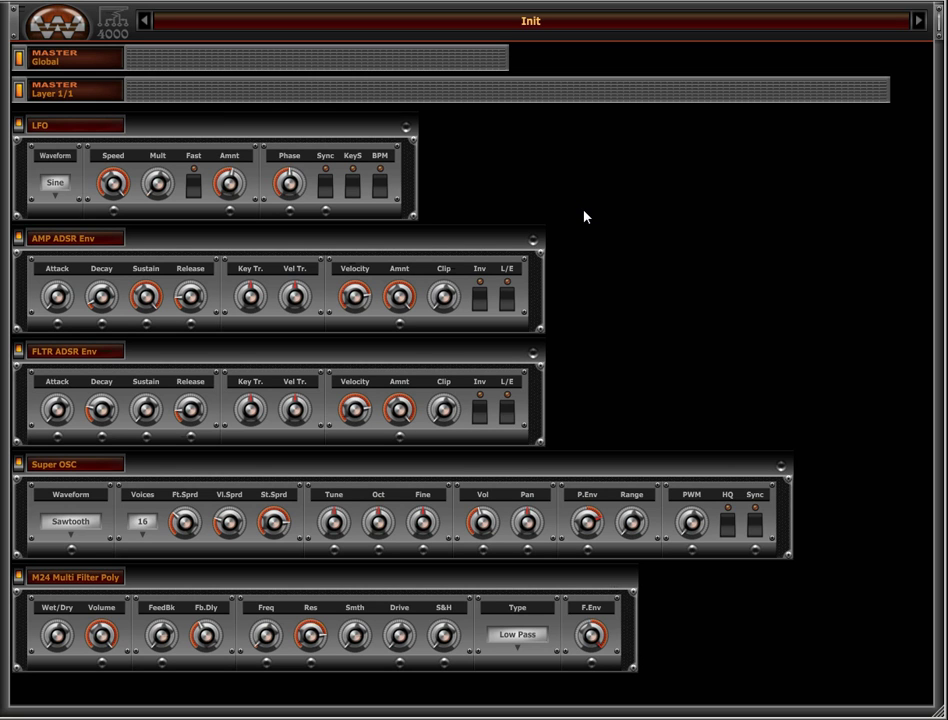
Add an ARP Sequencer MIDI module to the layer
right_click(445, 177)
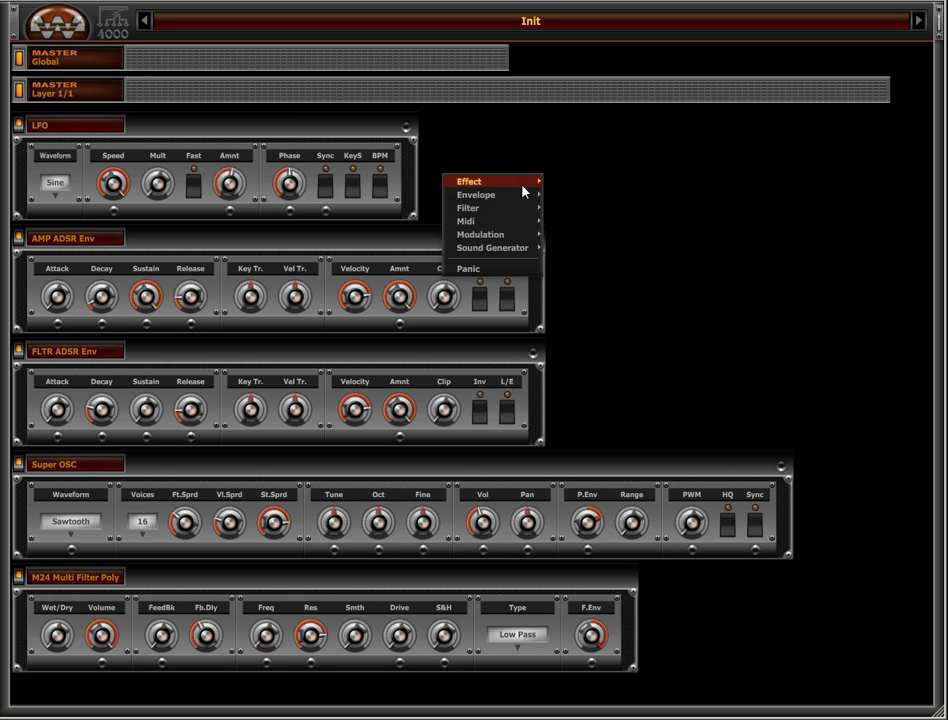
mouse_move(522, 249)
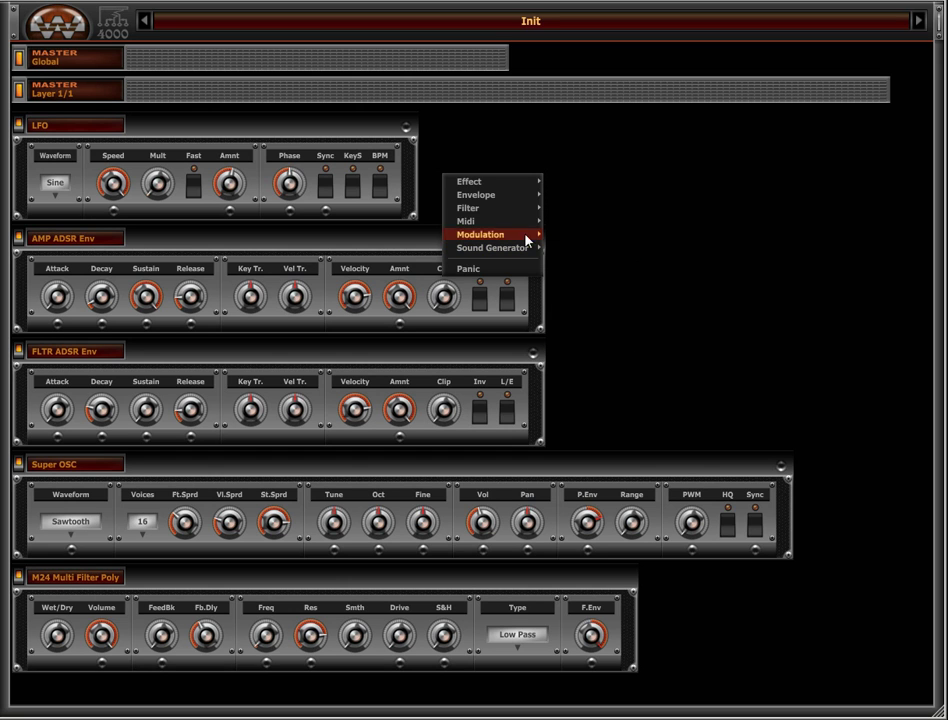
mouse_move(491, 200)
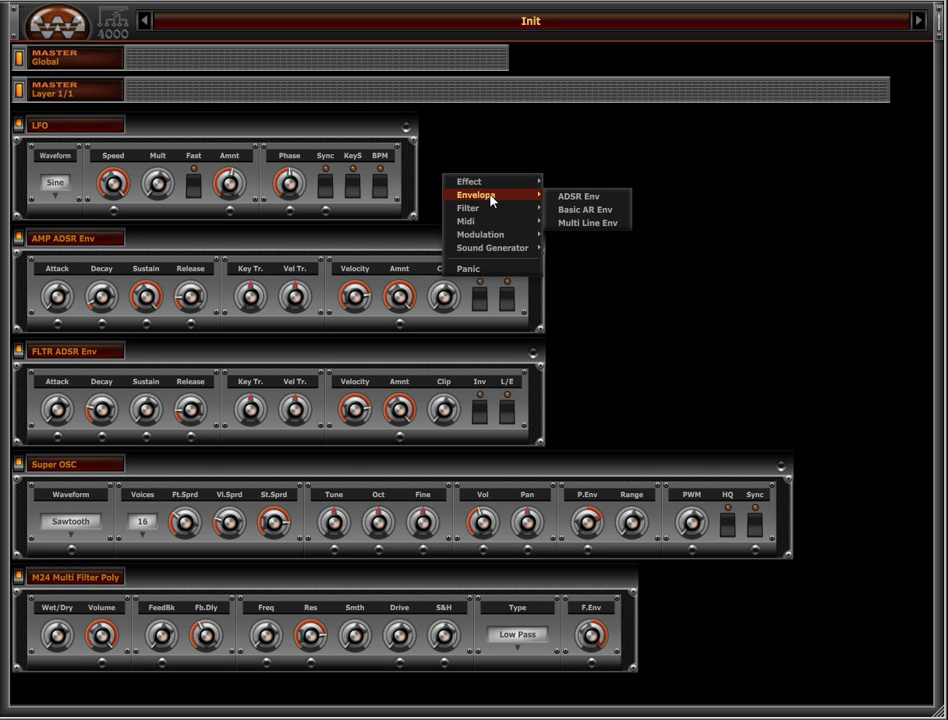
mouse_move(505, 224)
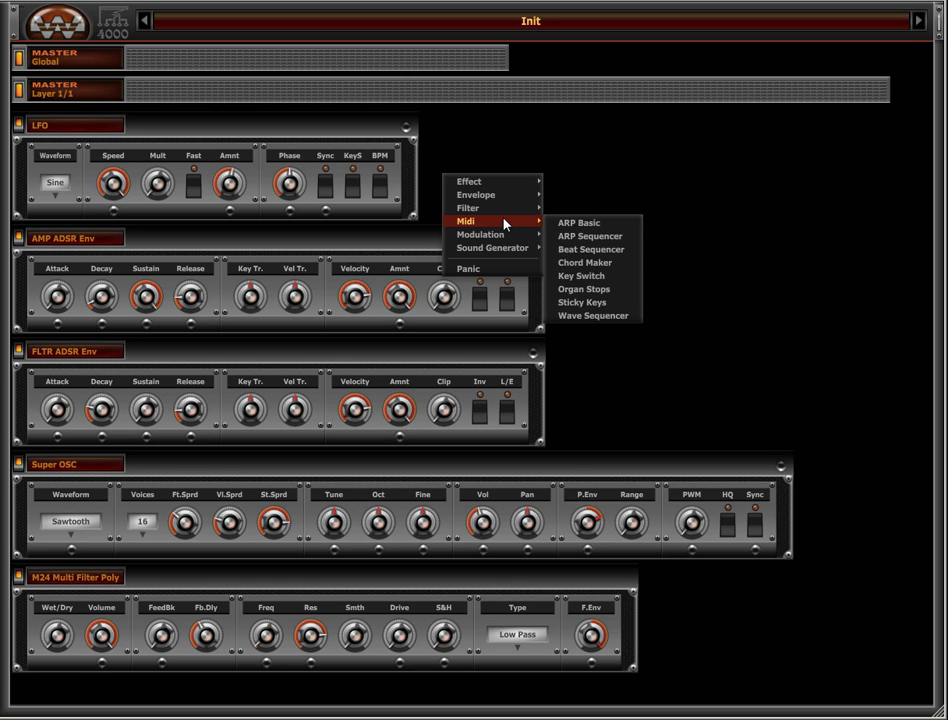
click(628, 237)
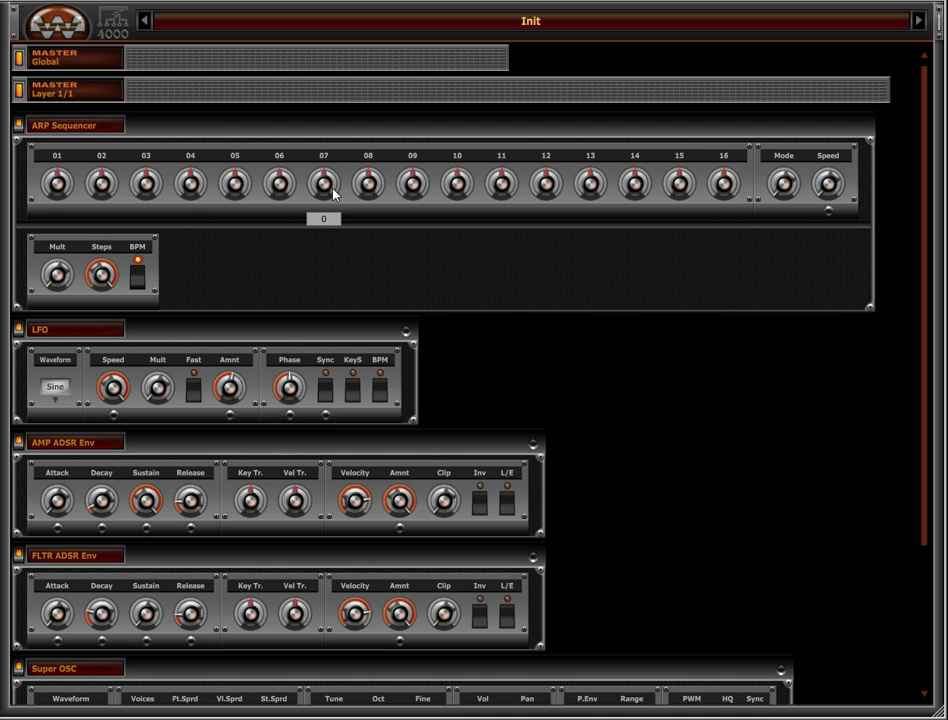
Program the ARP Sequencer with step 02 at 7, step 03 at 12, step 04 slightly negative and a length of 4 steps
drag(84, 145, 114, 104)
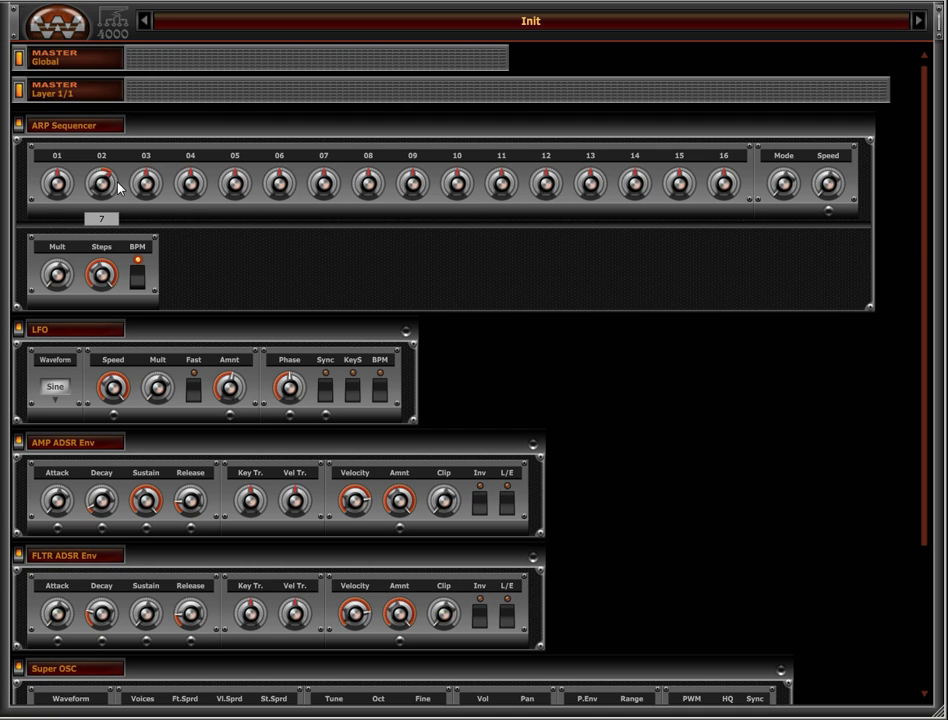
drag(140, 184, 188, 148)
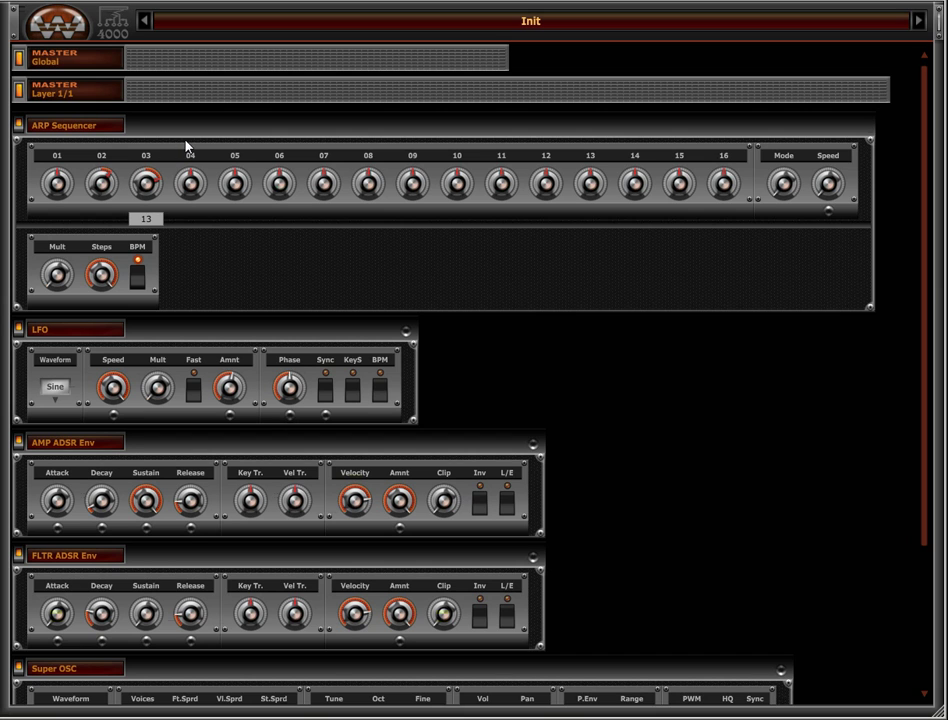
drag(101, 276, 123, 382)
drag(189, 185, 250, 172)
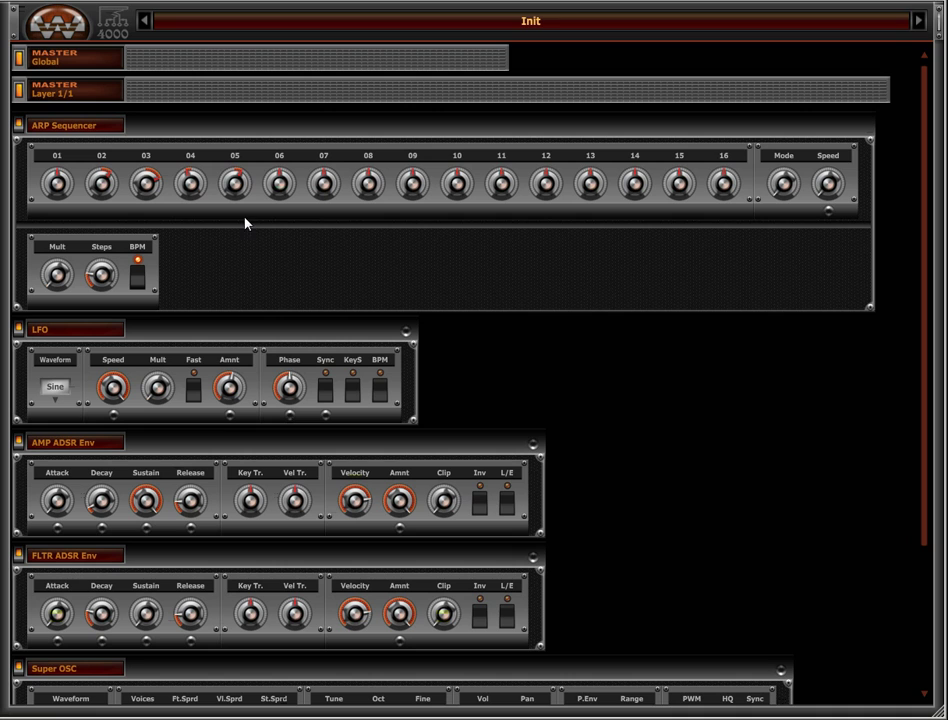
mouse_move(239, 201)
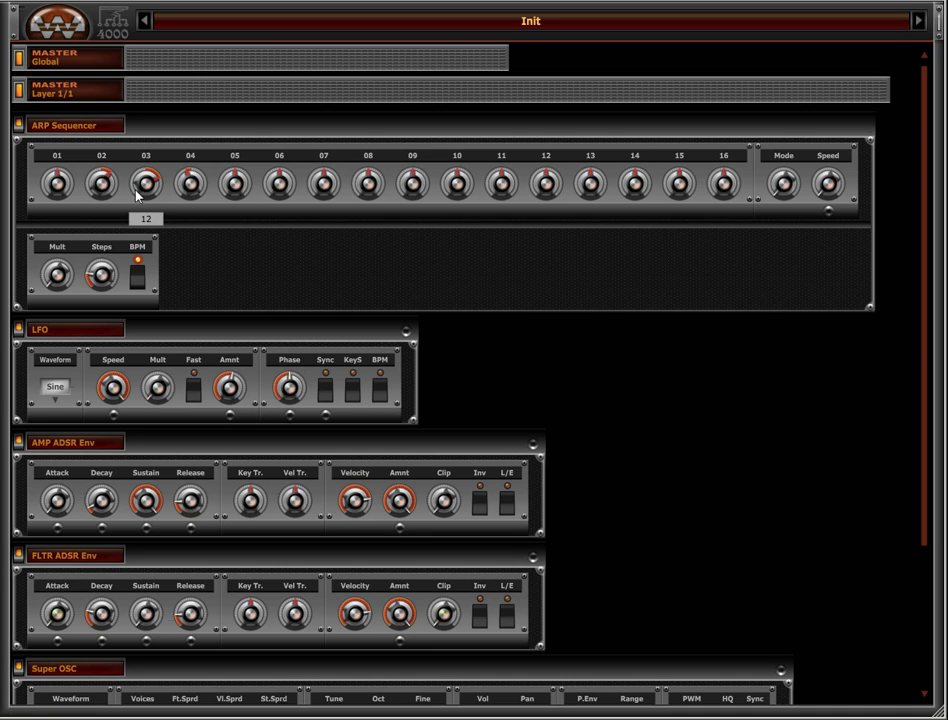
Check the ARP Sequencer's step, Steps, Mult and Speed values, and try out its Mode control
mouse_move(77, 195)
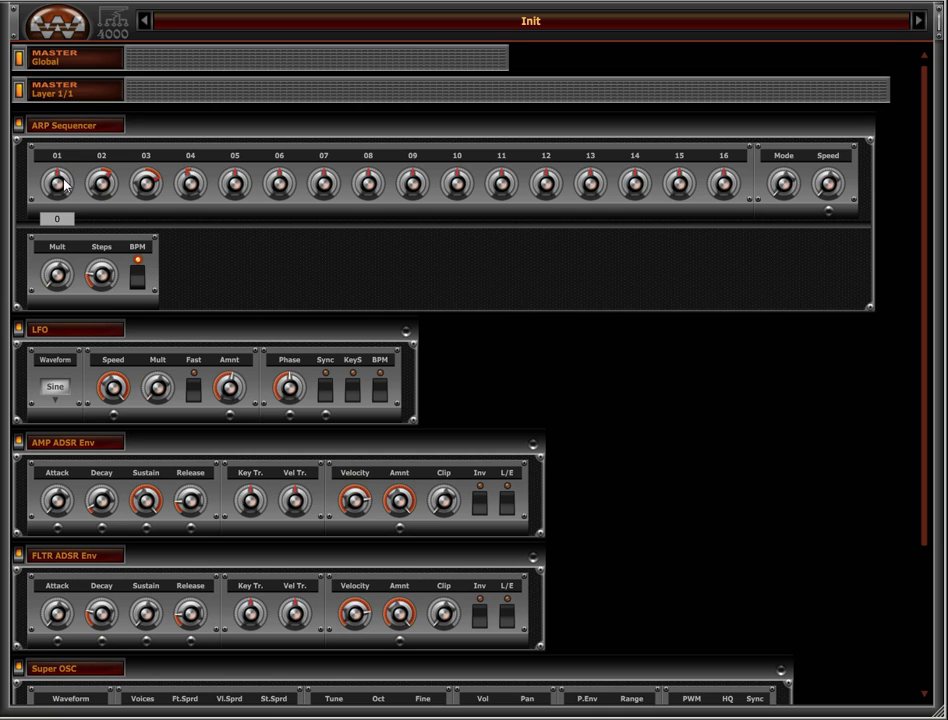
mouse_move(110, 186)
mouse_move(104, 277)
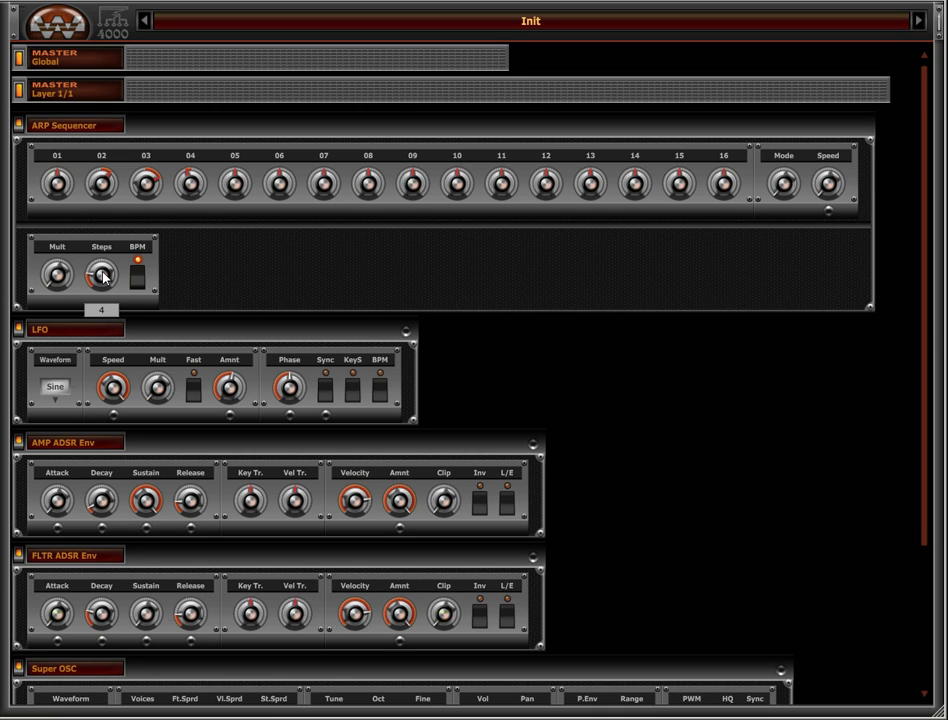
mouse_move(56, 281)
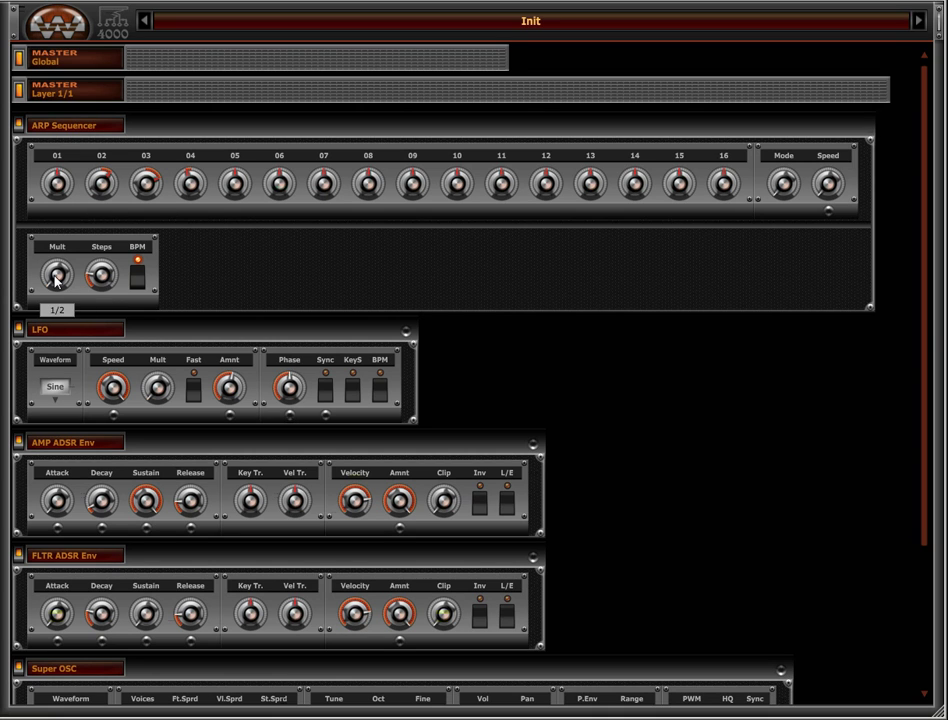
mouse_move(815, 192)
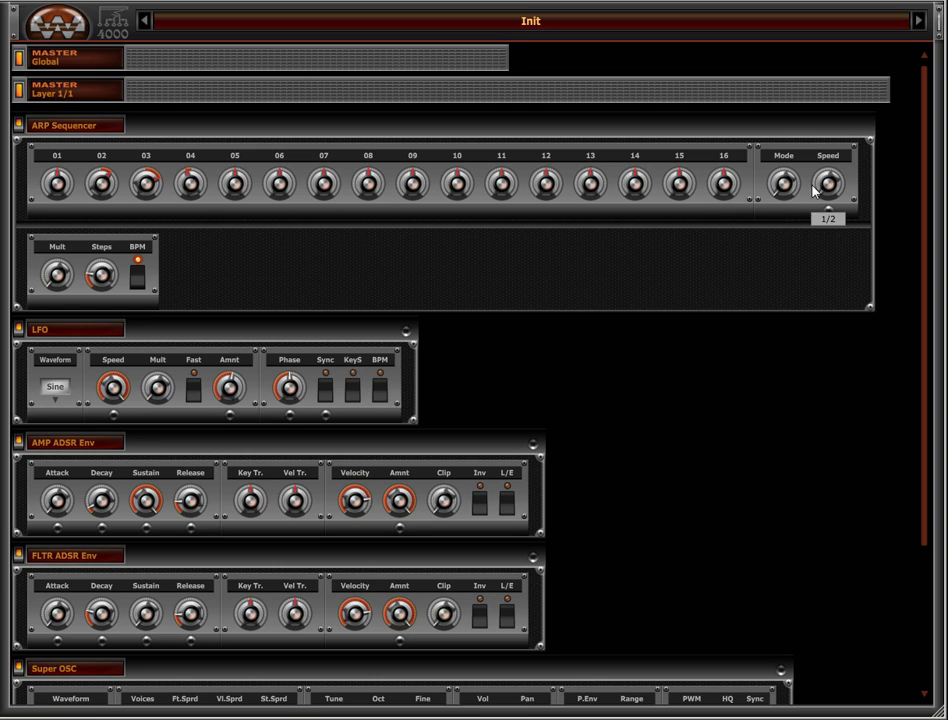
drag(782, 188, 787, 129)
mouse_move(843, 203)
Unload the ARP Sequencer module from the layer
right_click(104, 127)
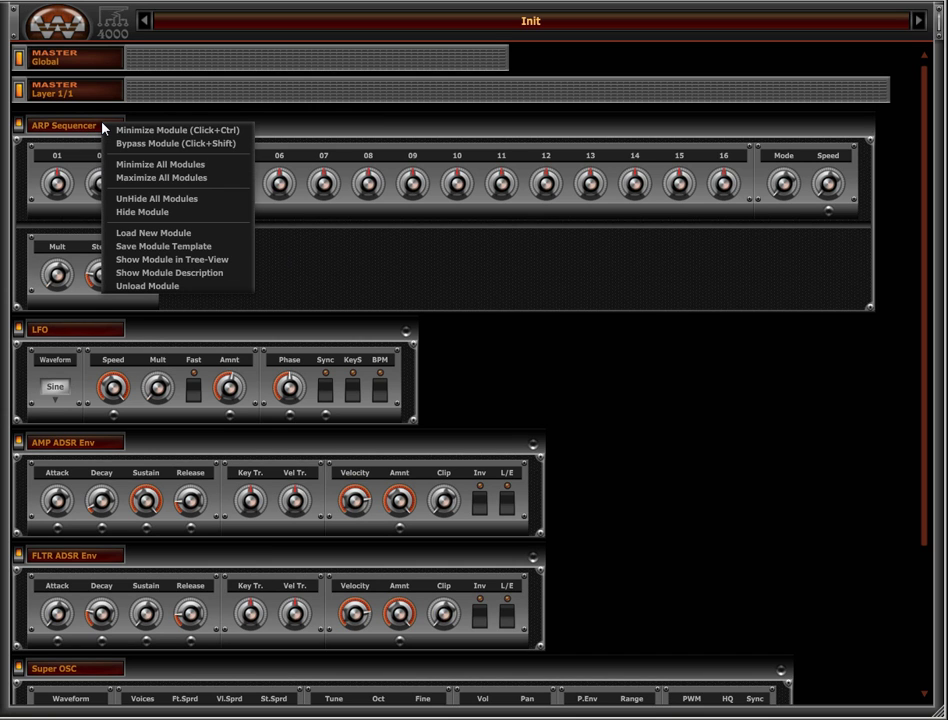
click(186, 286)
click(464, 375)
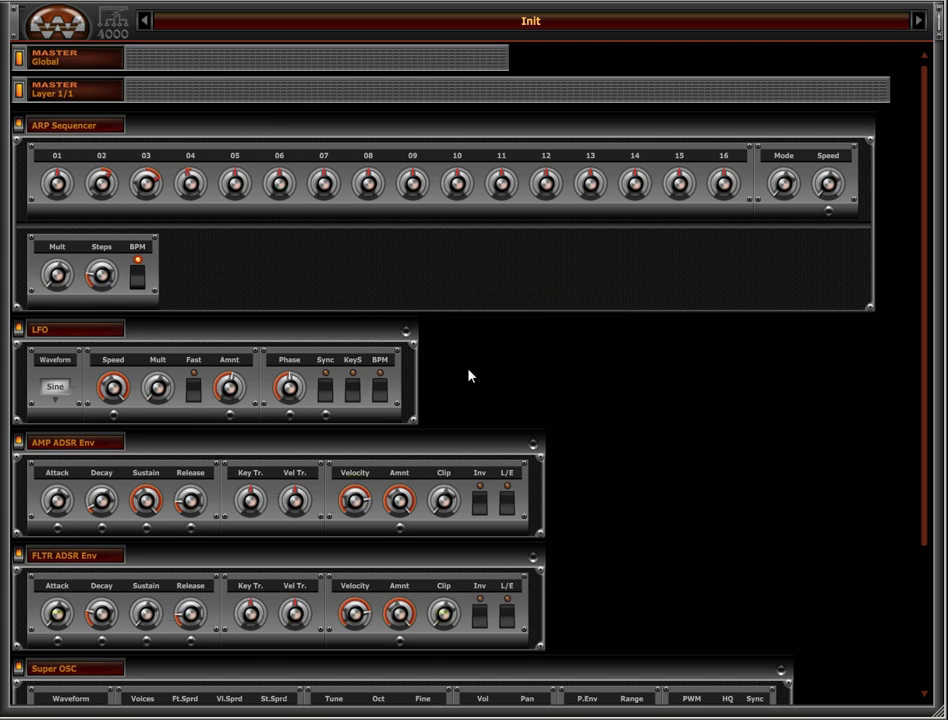
Add an ARP Basic MIDI module to the layer and unload it again
right_click(526, 171)
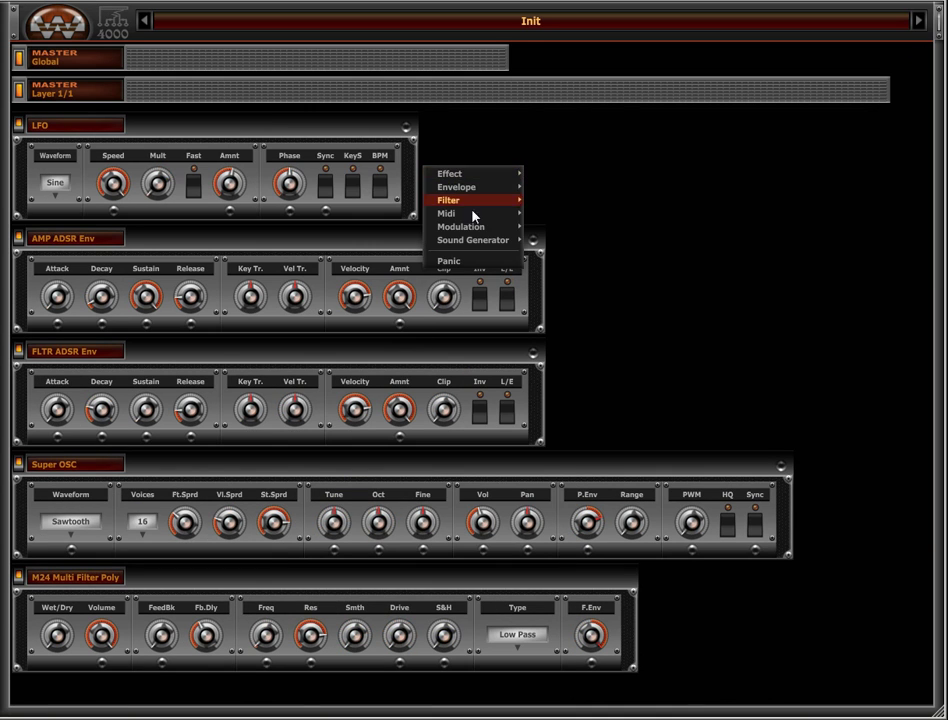
mouse_move(490, 216)
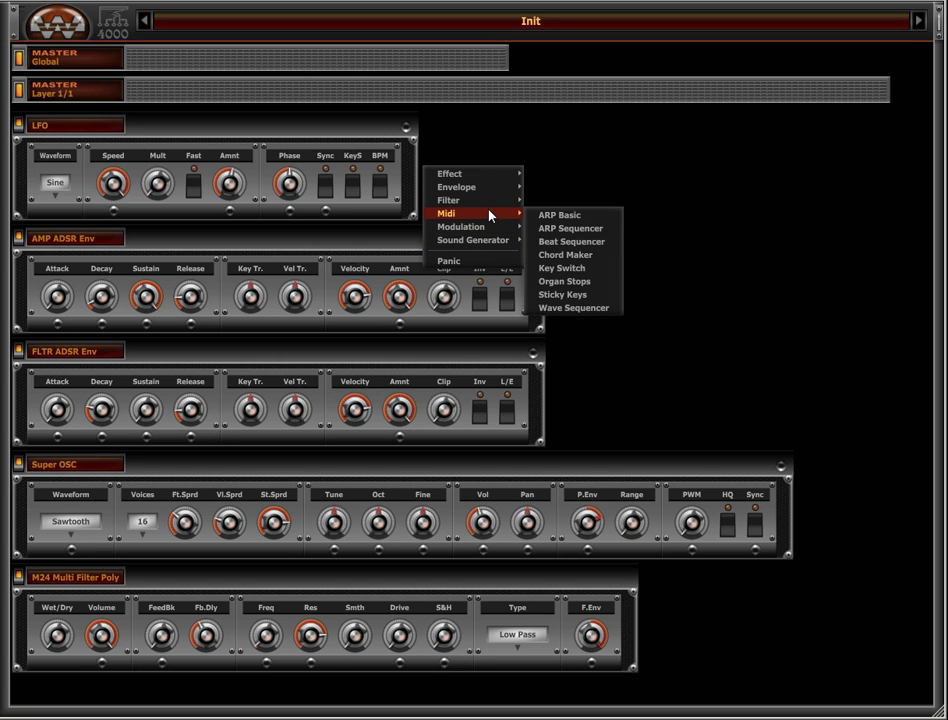
click(603, 216)
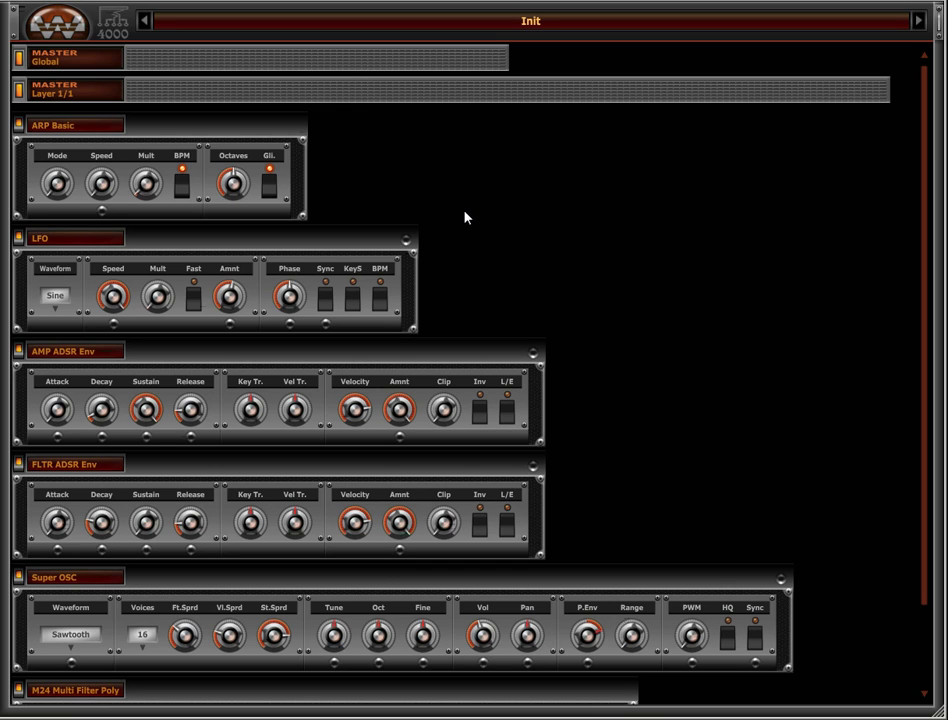
right_click(68, 128)
click(162, 290)
click(463, 375)
Insert a new layer and add a Basic AR Env to it as its amplitude envelope
right_click(72, 92)
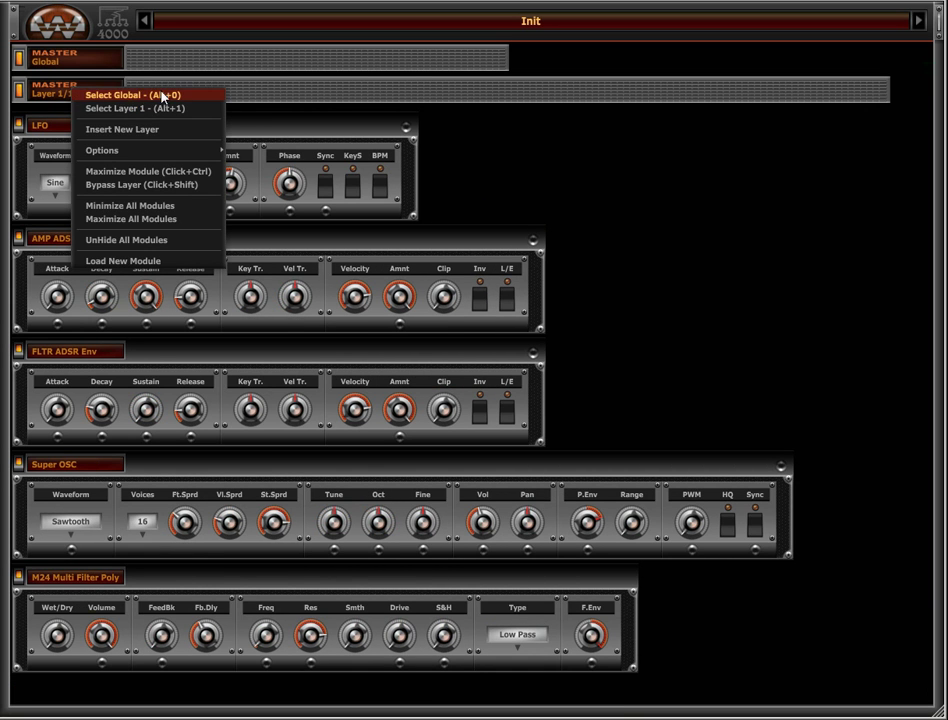
click(186, 131)
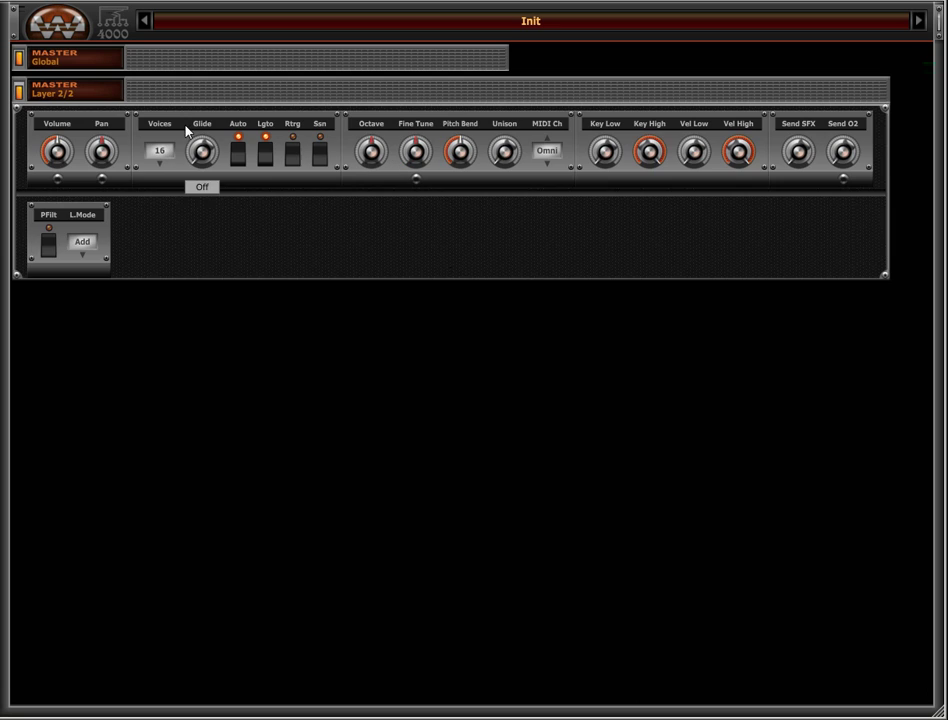
right_click(355, 406)
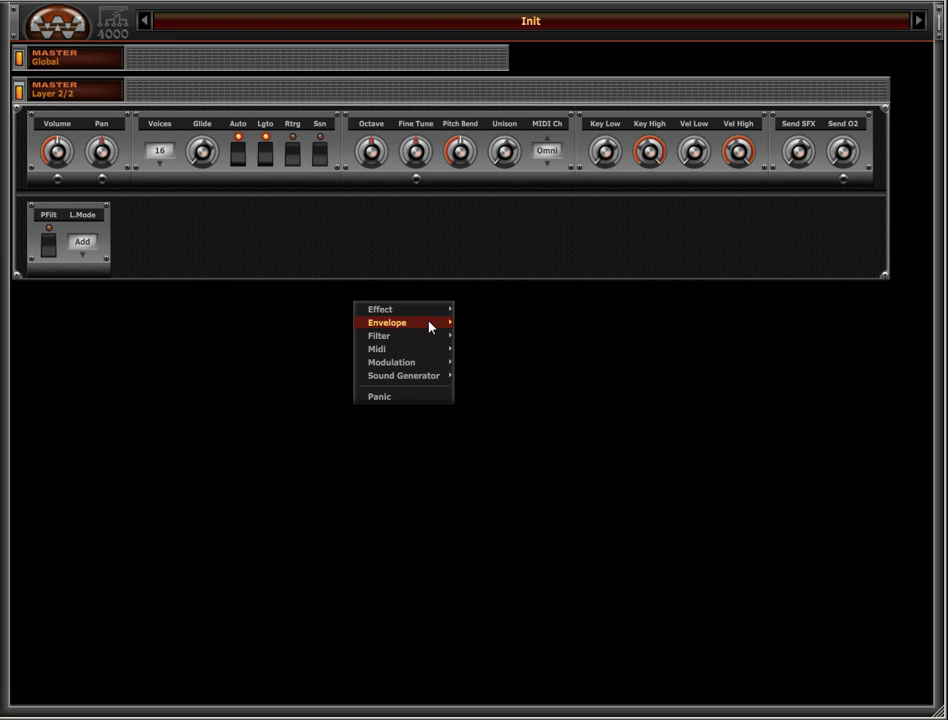
mouse_move(430, 323)
click(522, 339)
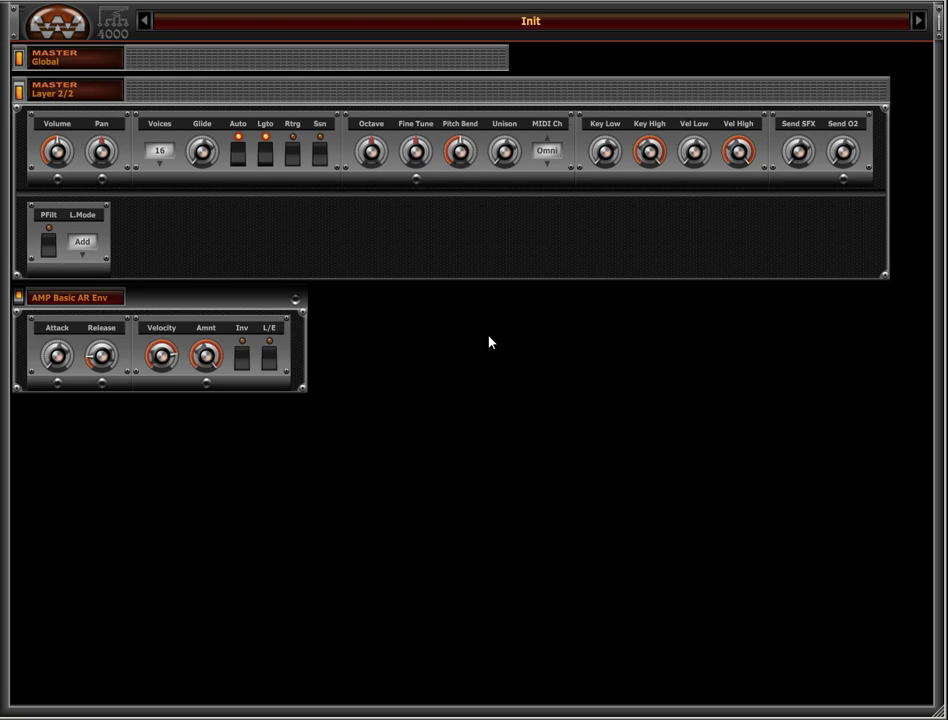
Add a Single OSC sound generator to layer 2 and set its waveform to Pulse
right_click(489, 341)
mouse_move(556, 412)
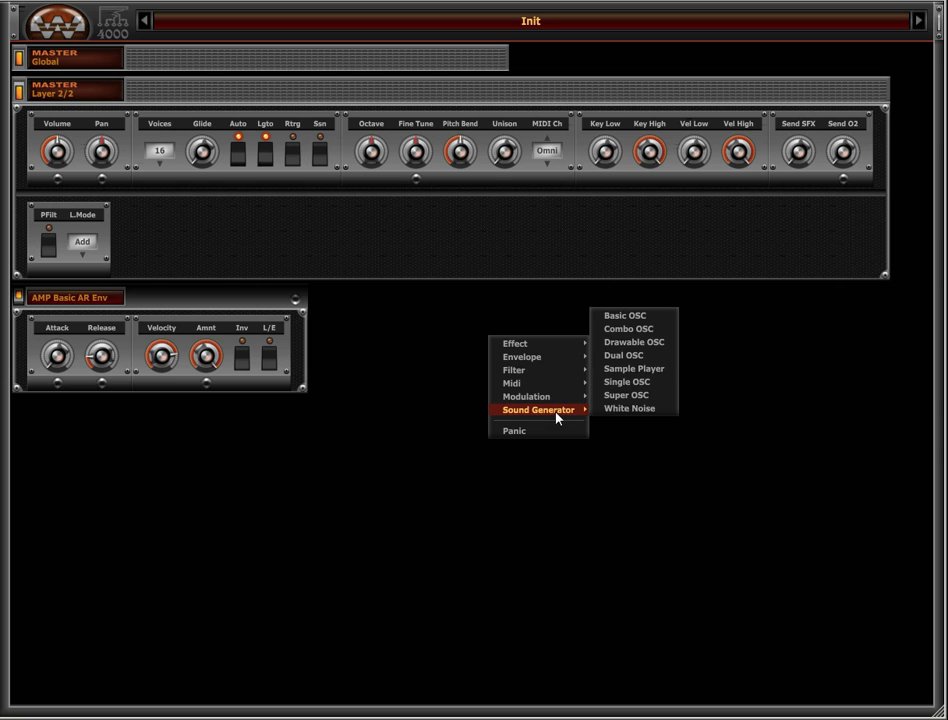
click(667, 390)
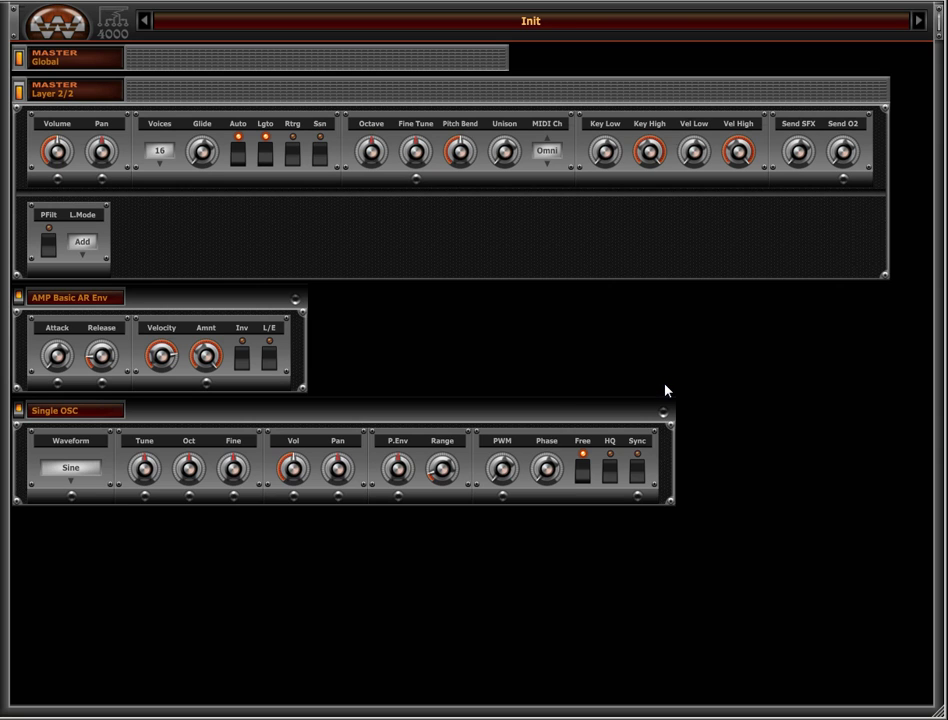
click(71, 467)
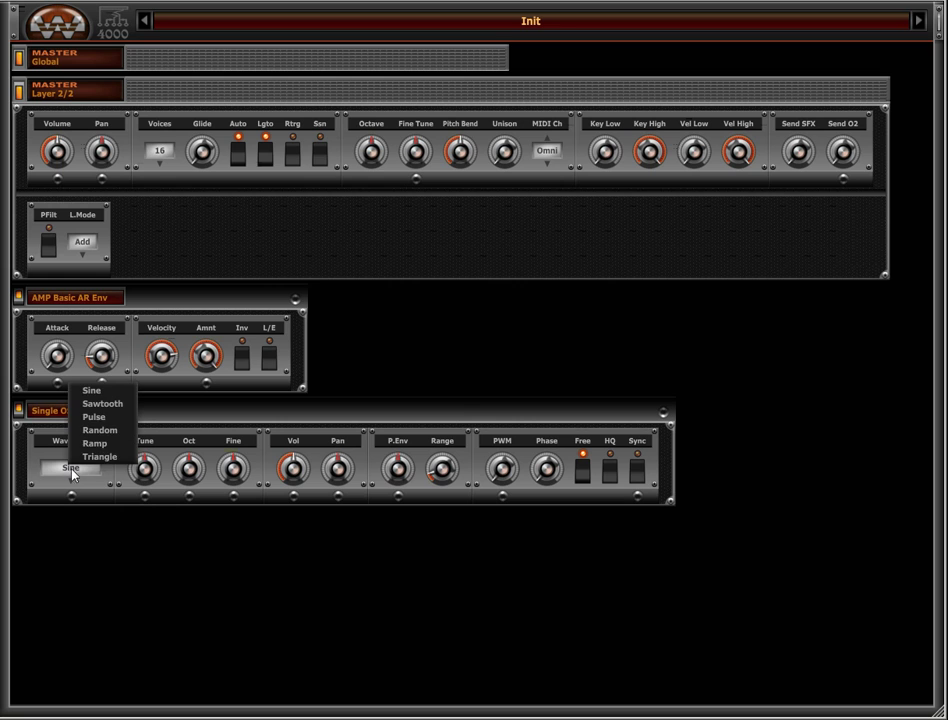
click(124, 417)
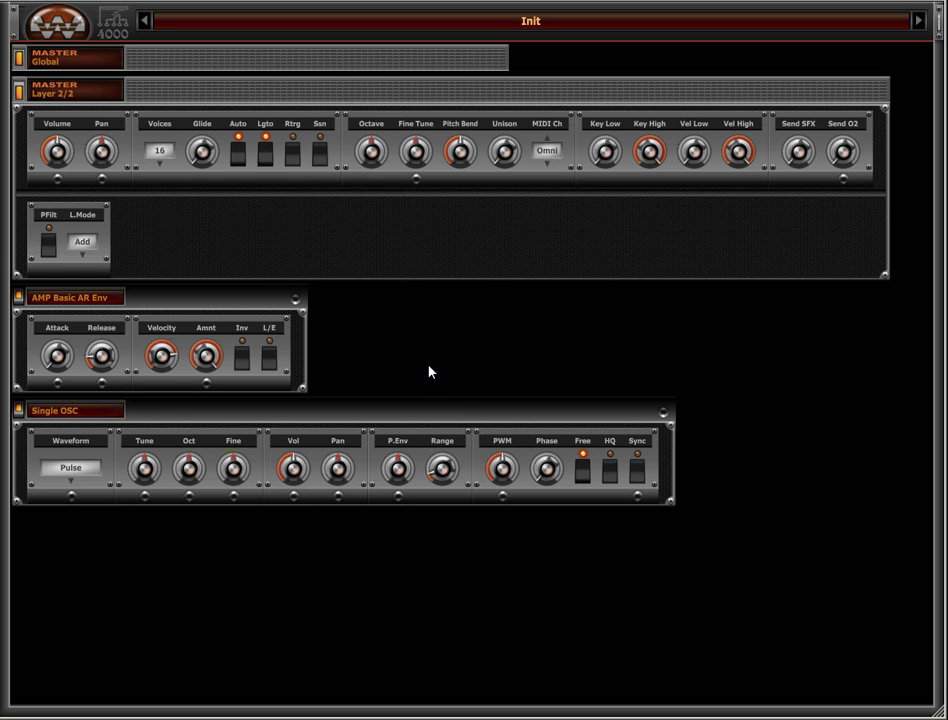
Lower the Single OSC's volume to below the middle of its range and raise its octave
mouse_move(297, 483)
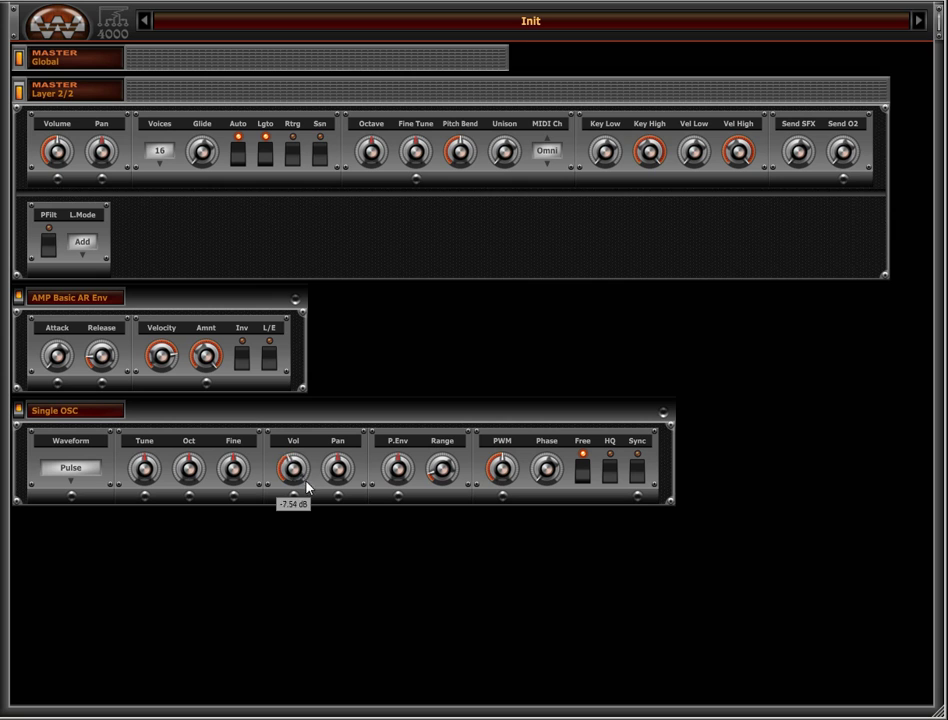
mouse_move(362, 447)
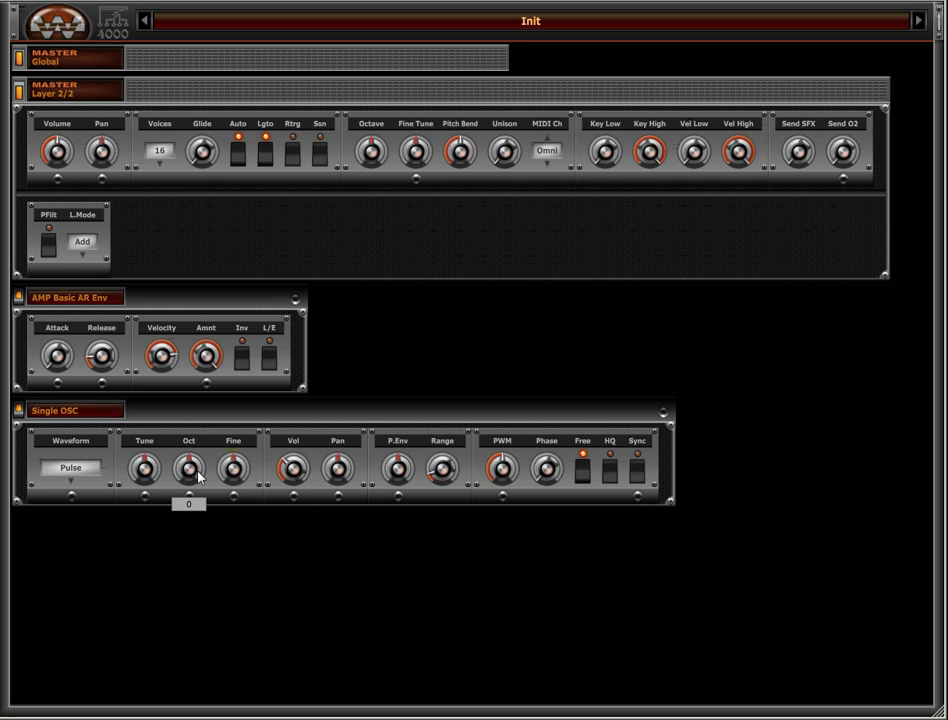
drag(198, 474, 211, 449)
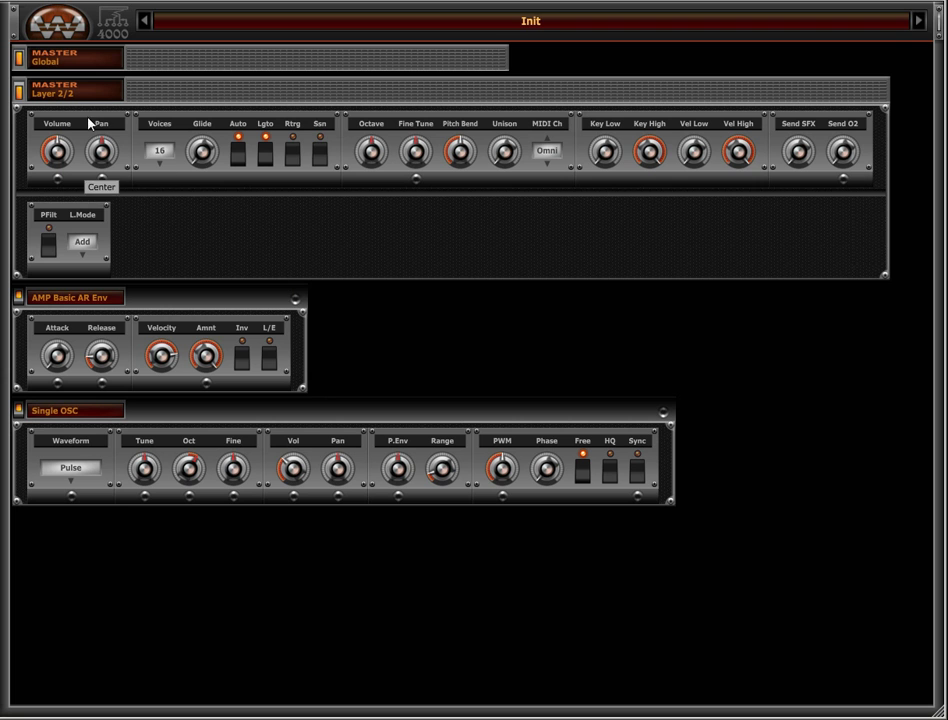
Switch to layer 1 to view its modules and return to layer 2
right_click(104, 97)
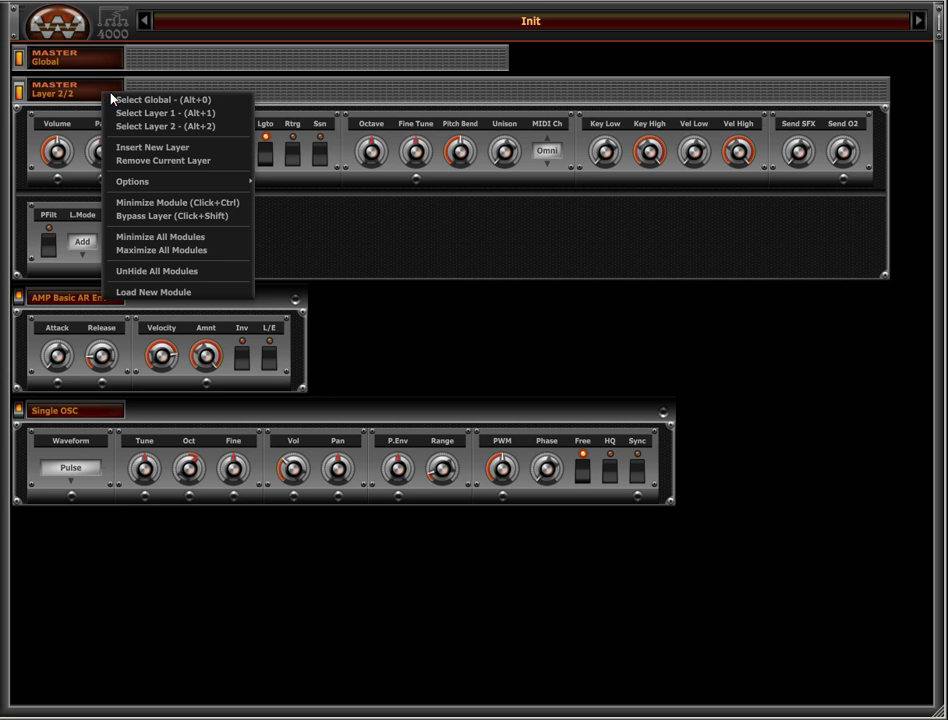
click(207, 116)
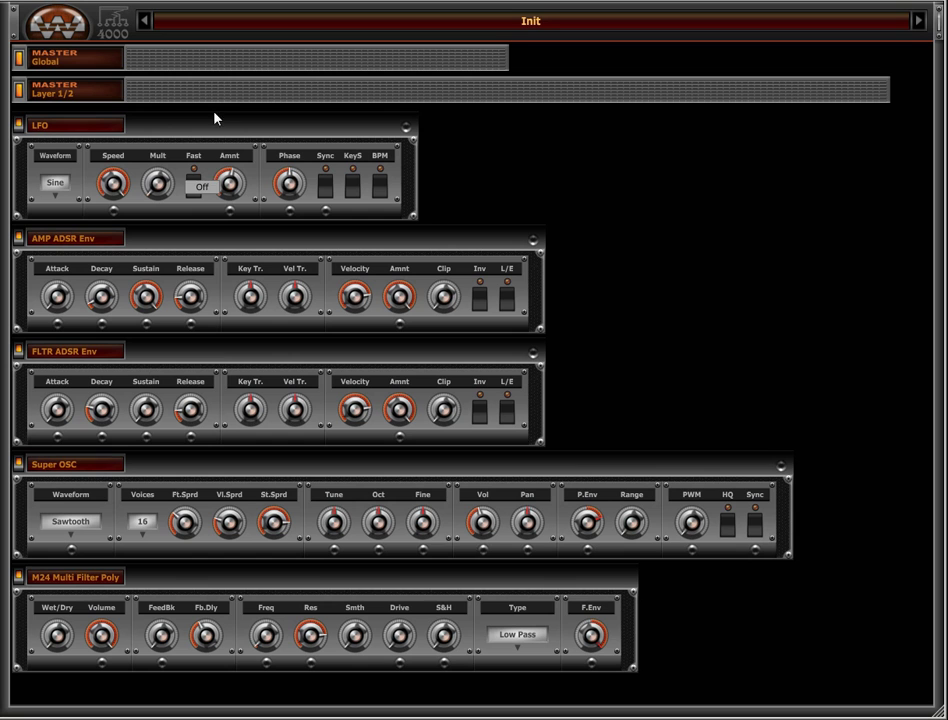
right_click(84, 89)
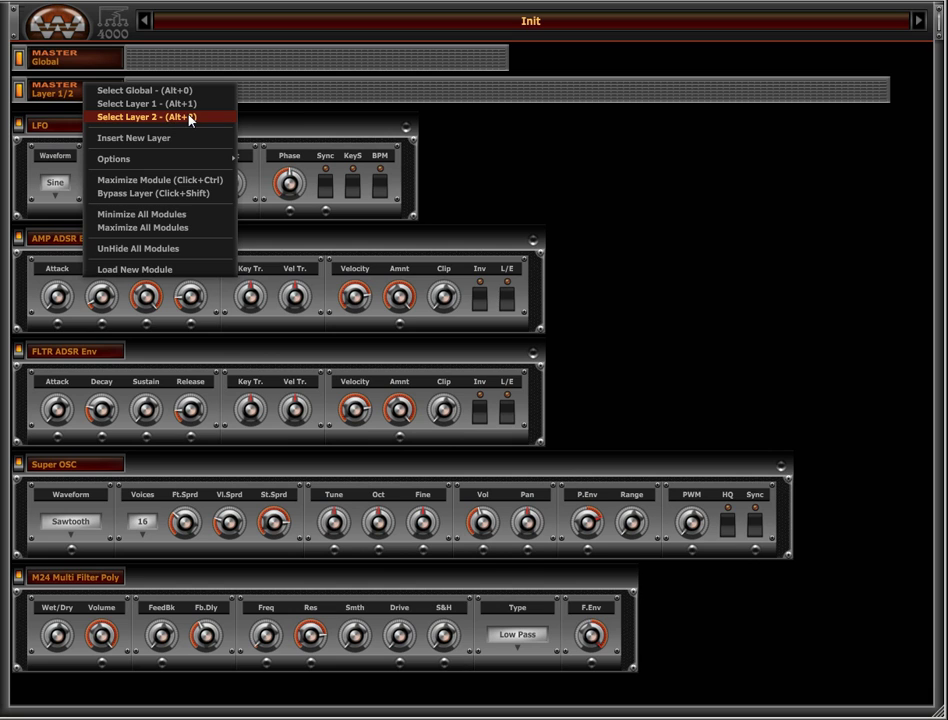
click(190, 120)
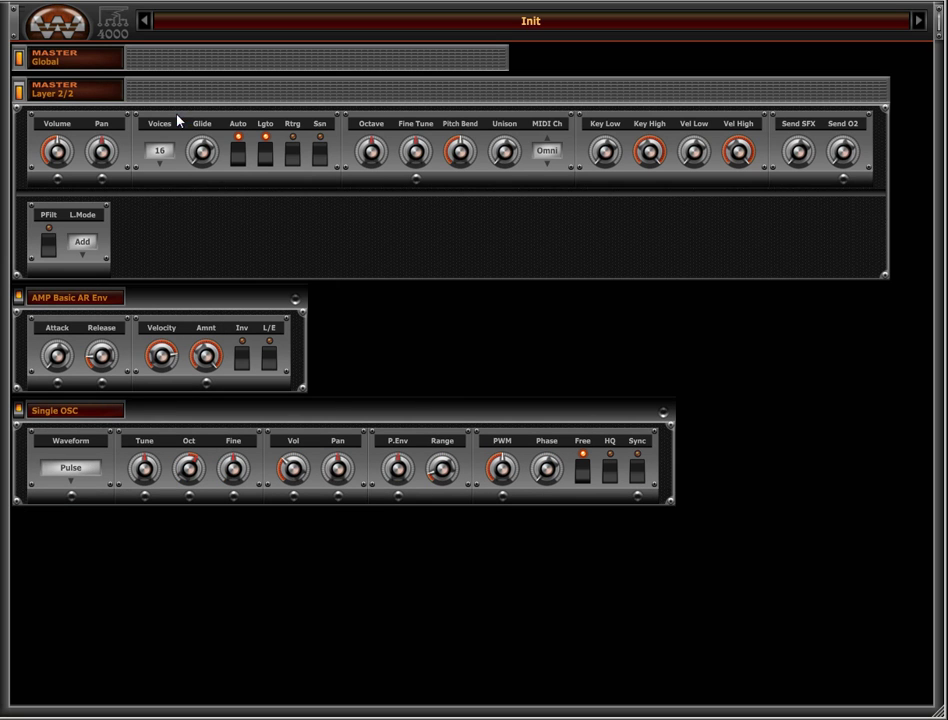
Select the Global layer and expand its master module
right_click(92, 88)
click(228, 100)
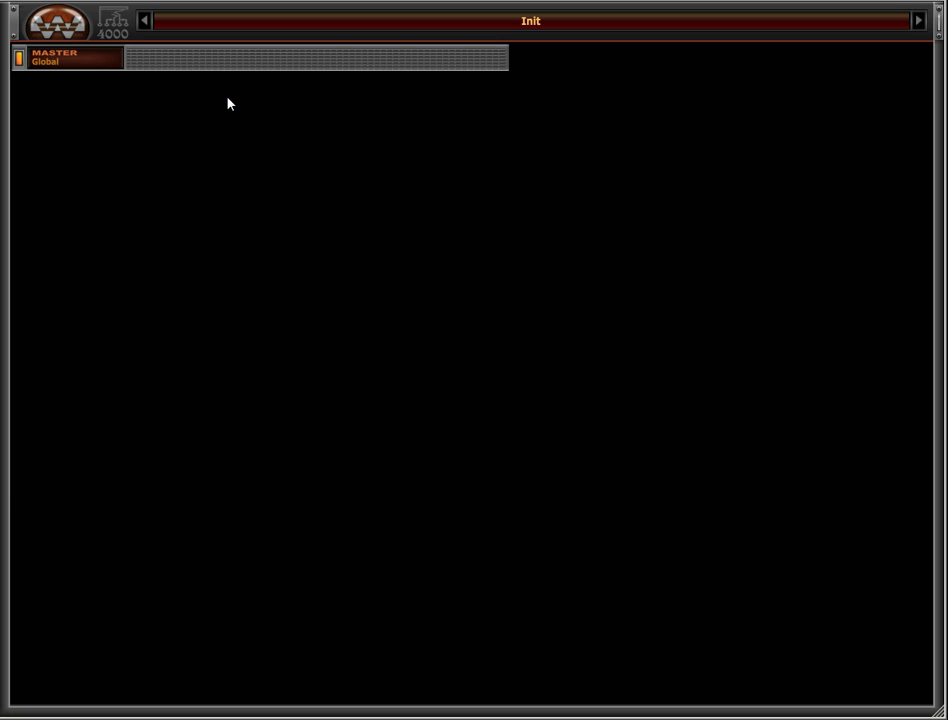
click(18, 60)
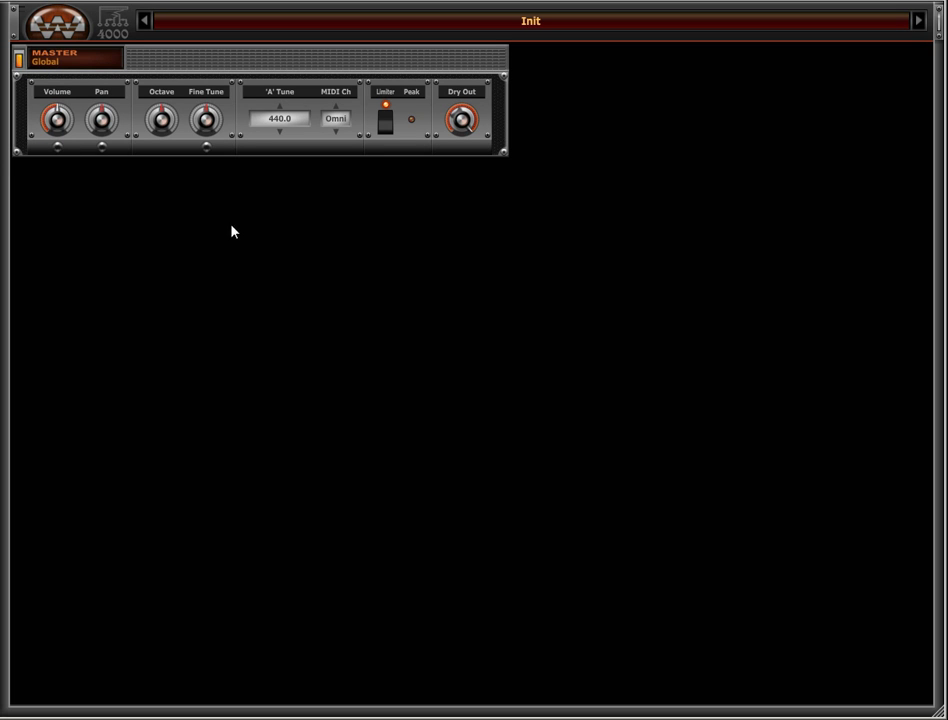
Add an ARP Basic MIDI module to the Global layer
right_click(262, 264)
mouse_move(342, 318)
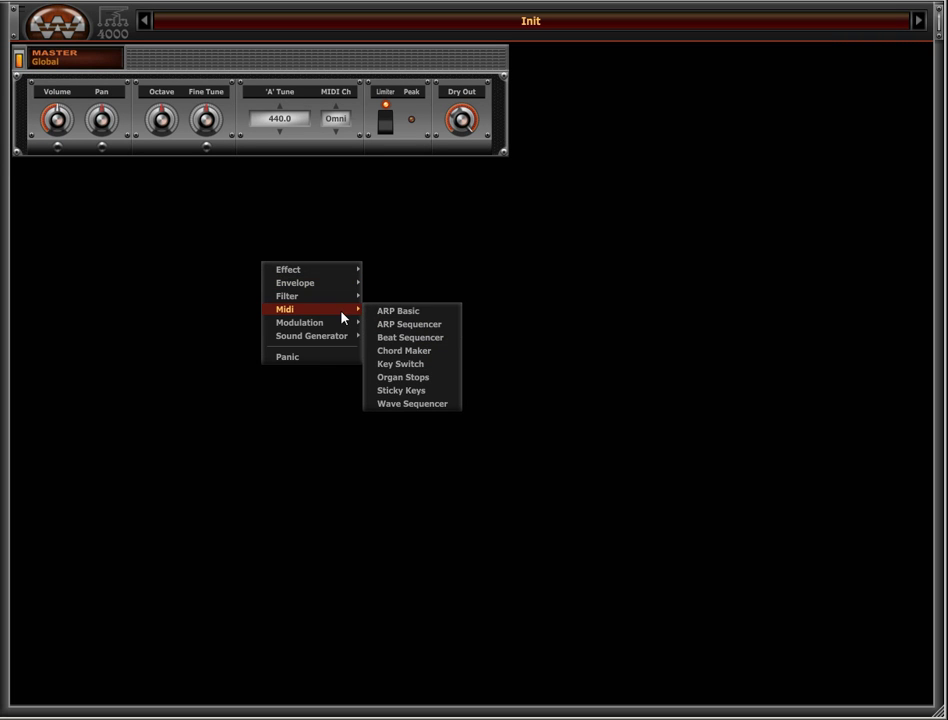
click(444, 314)
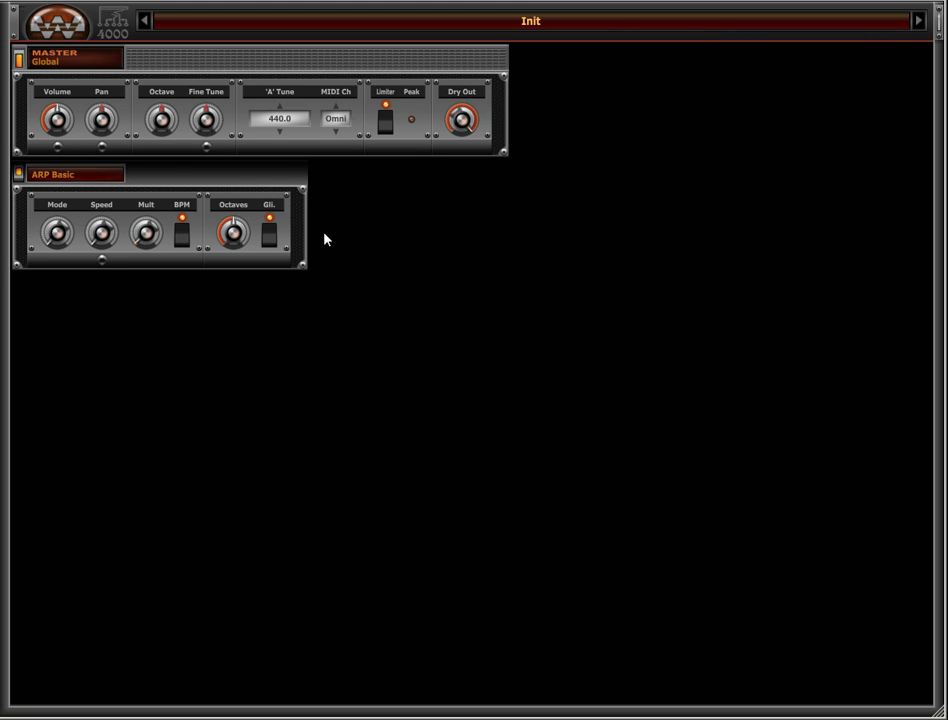
right_click(96, 175)
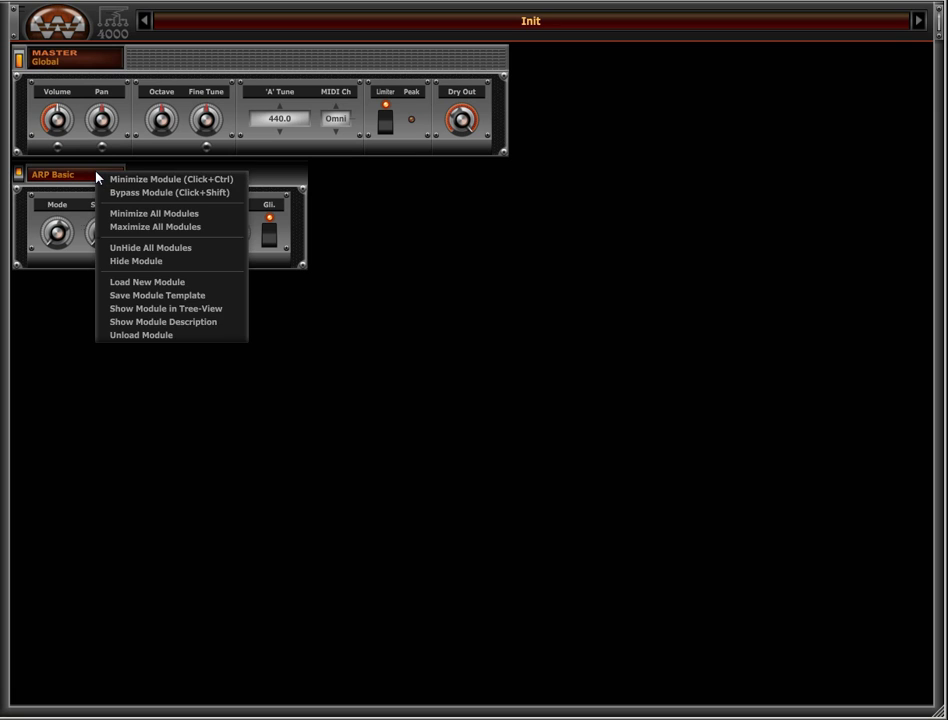
Select layer 1, expand its master module, and switch to layer 2
right_click(86, 67)
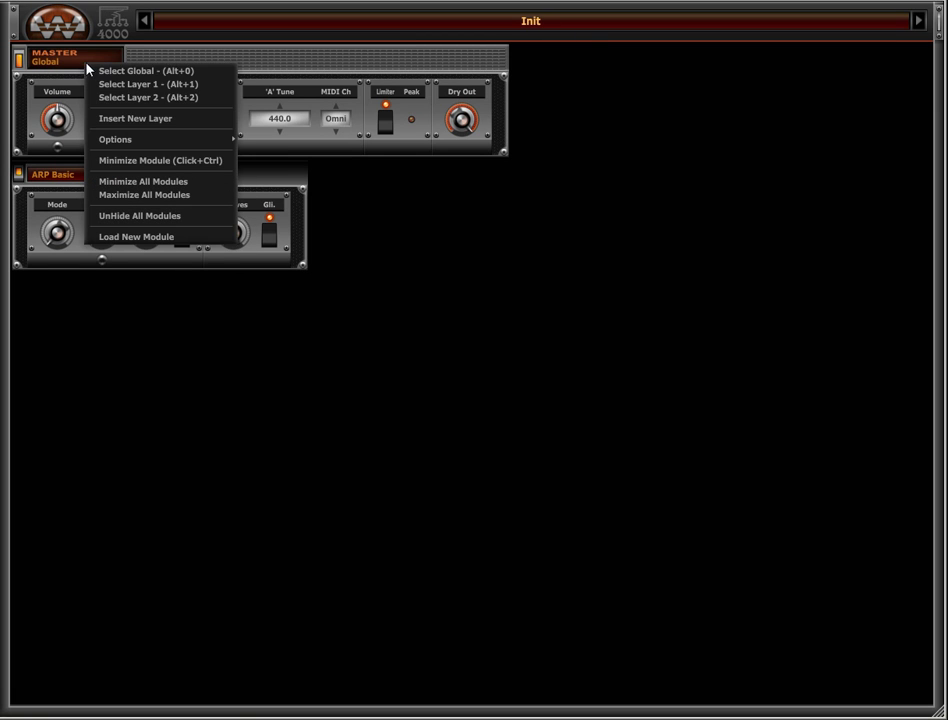
click(209, 88)
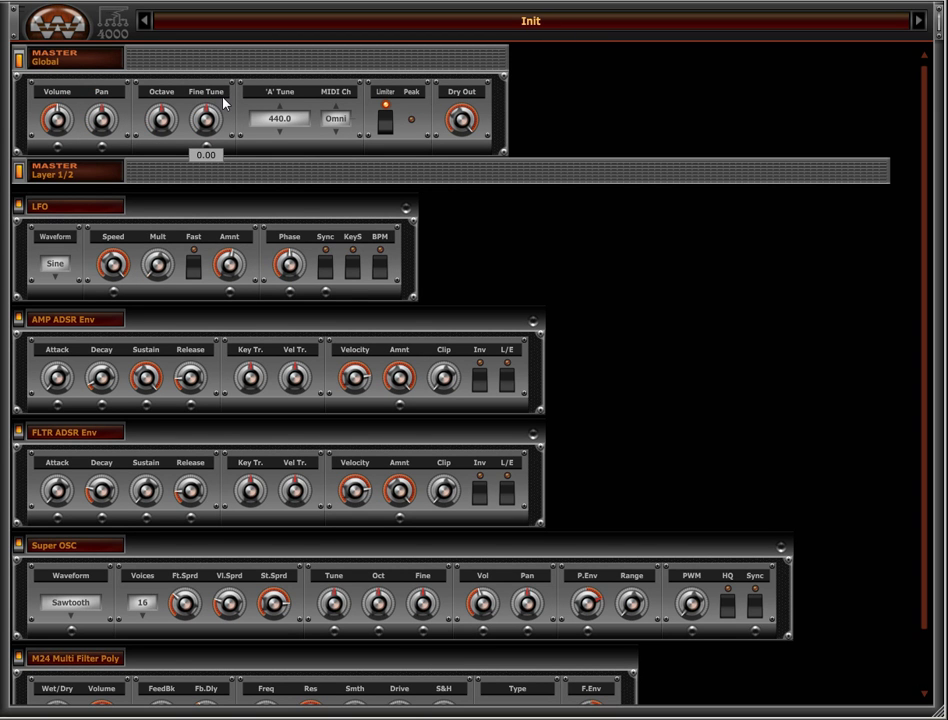
click(18, 172)
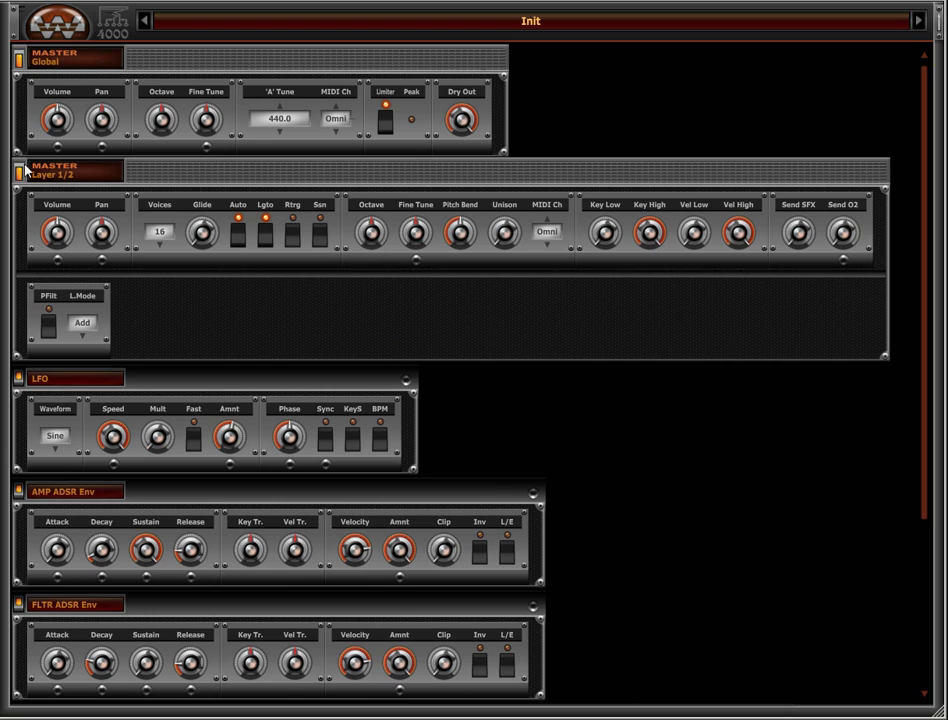
right_click(88, 68)
click(180, 100)
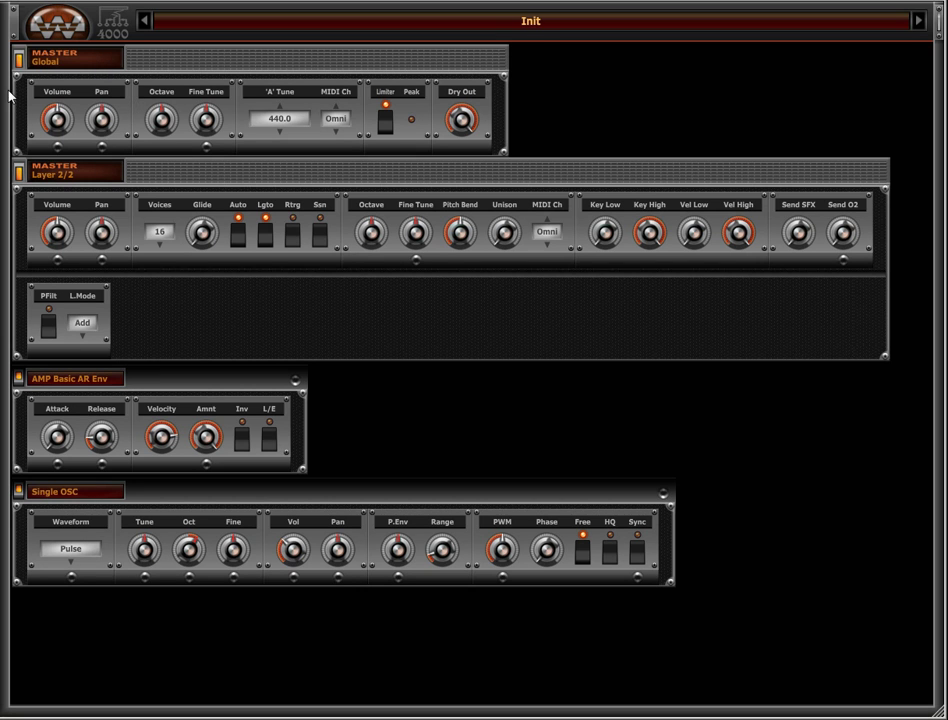
Lower the global volume to about -6.94 dB, raise layer 2's volume slightly and the global fine tune, and toggle the limiter off and on
mouse_move(55, 118)
mouse_down()
mouse_move(63, 152)
mouse_move(93, 85)
mouse_move(68, 152)
mouse_move(77, 126)
mouse_move(63, 131)
mouse_up()
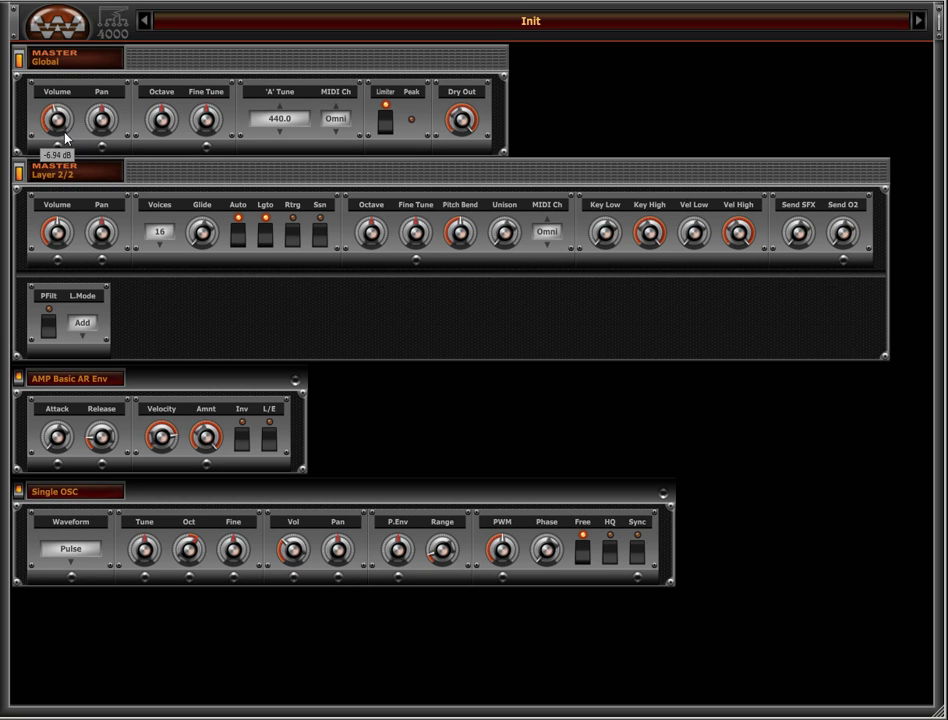
mouse_move(57, 232)
mouse_down()
mouse_move(70, 163)
mouse_move(64, 193)
mouse_move(42, 198)
mouse_move(46, 207)
mouse_move(46, 172)
mouse_move(71, 175)
mouse_move(60, 264)
mouse_move(74, 226)
mouse_up()
drag(222, 122, 243, 72)
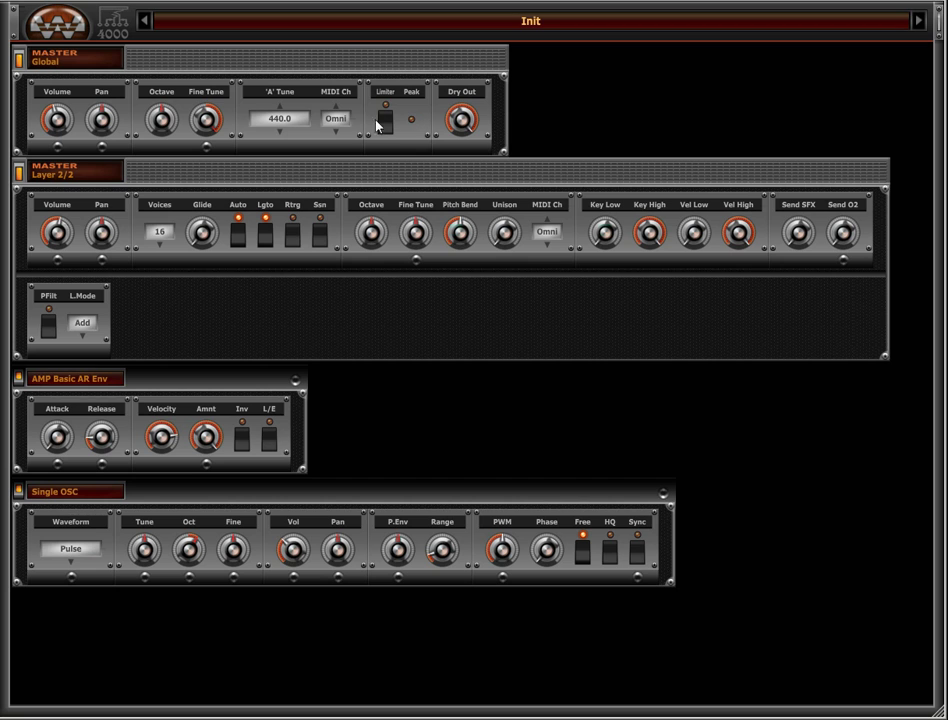
click(386, 123)
Show the file browser with the modules and preset banks
right_click(528, 420)
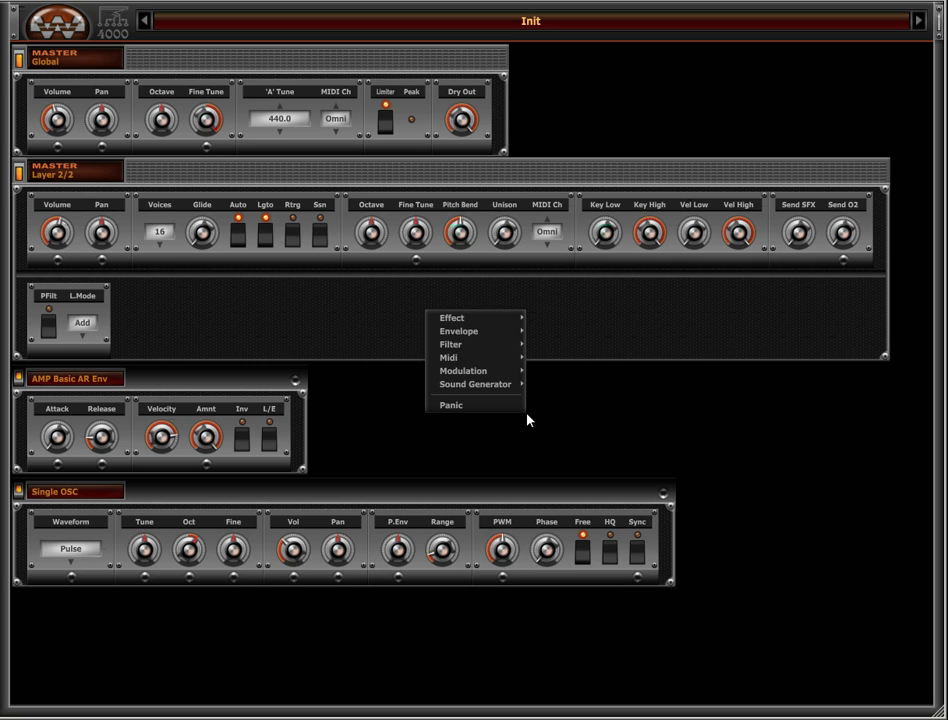
click(566, 292)
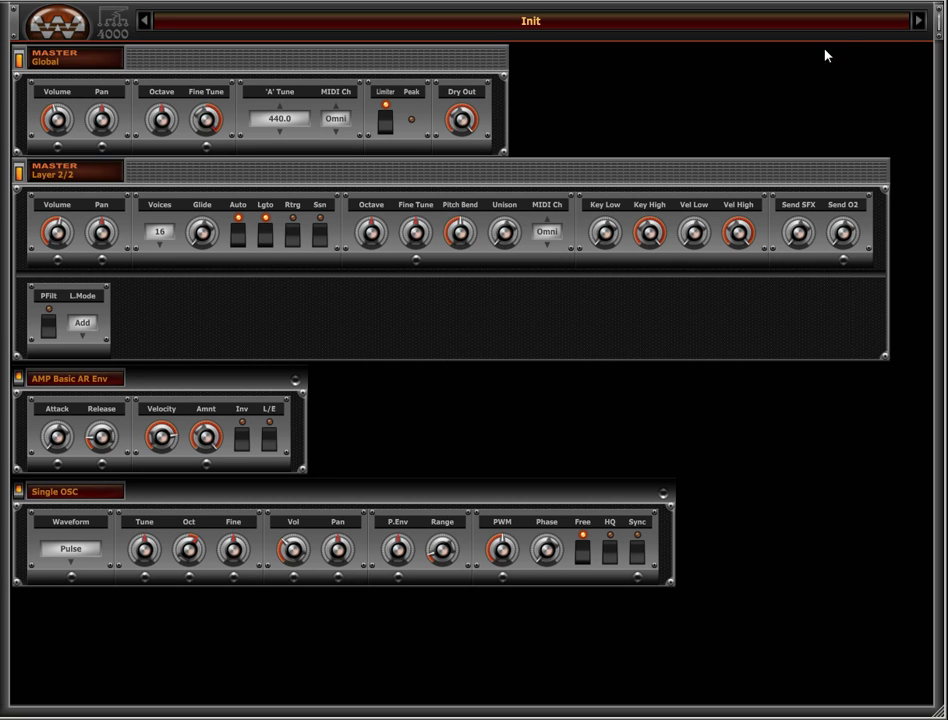
click(940, 28)
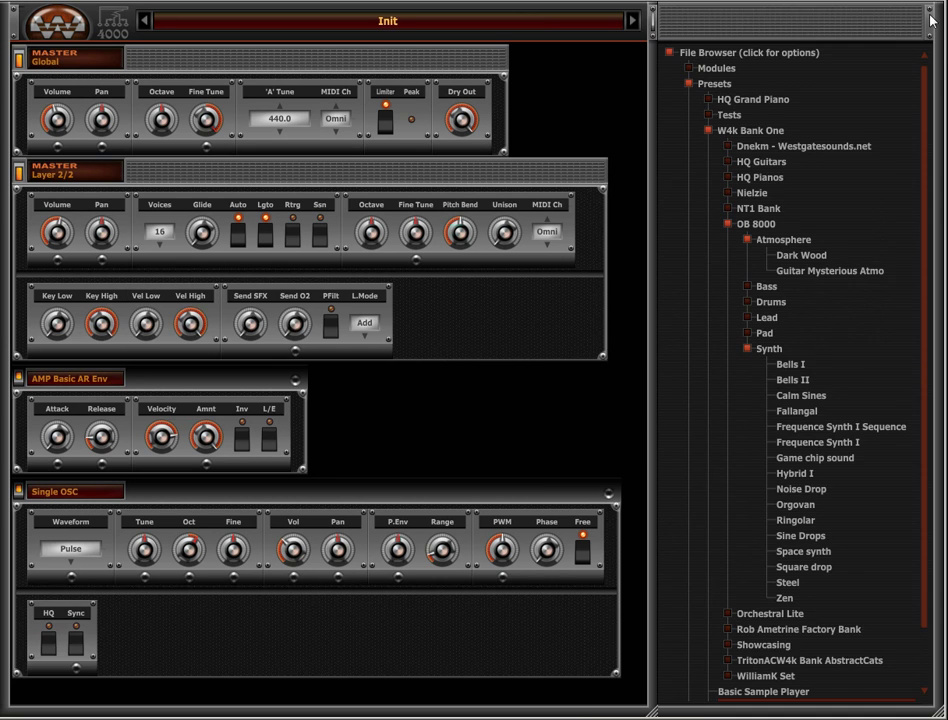
Look through the general synth options and the list of available skins
click(121, 35)
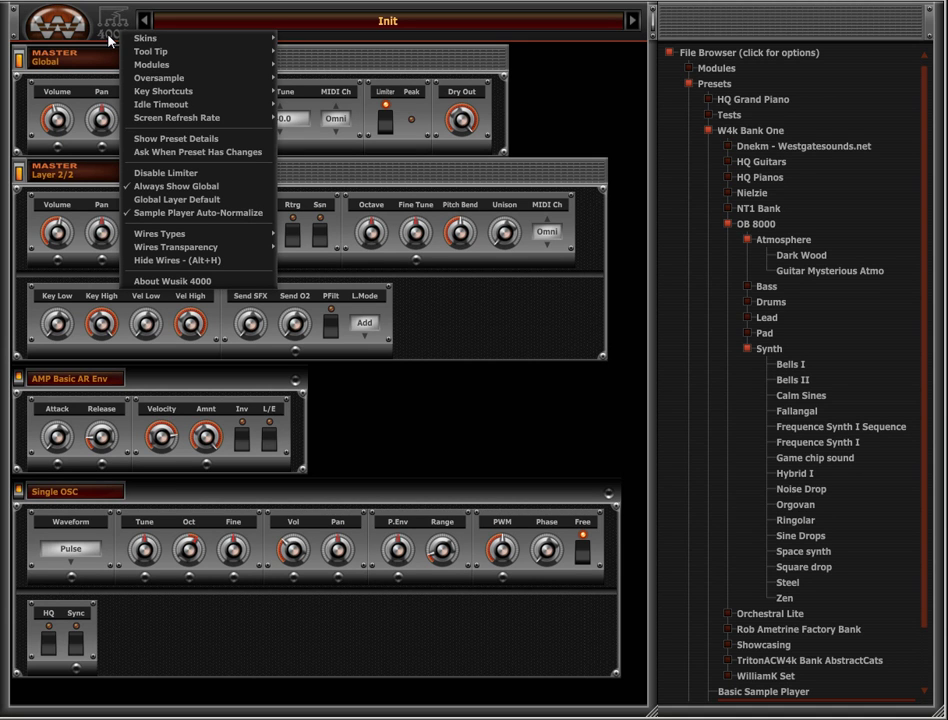
click(111, 37)
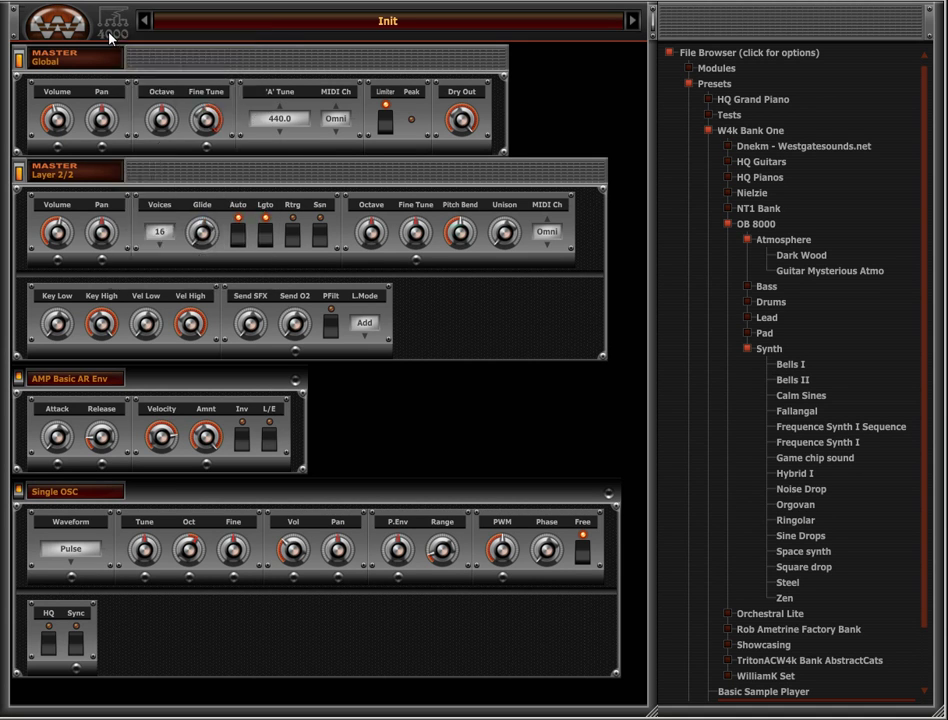
click(111, 37)
mouse_move(199, 52)
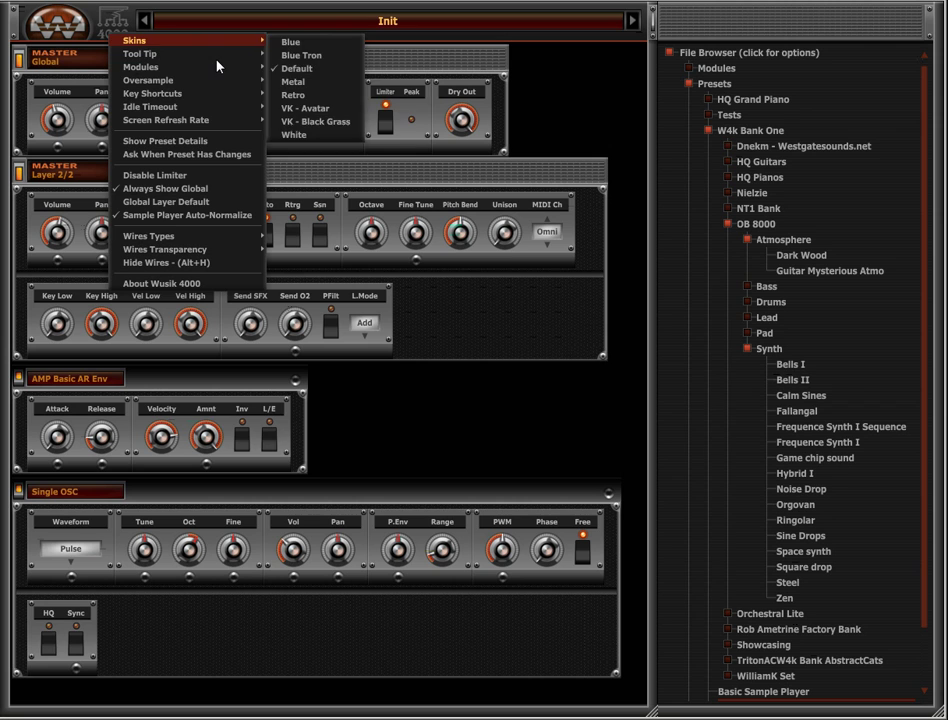
click(386, 175)
View the AMP Basic AR Env's module options for controlling attack and release with note velocity or the mod wheel
click(84, 378)
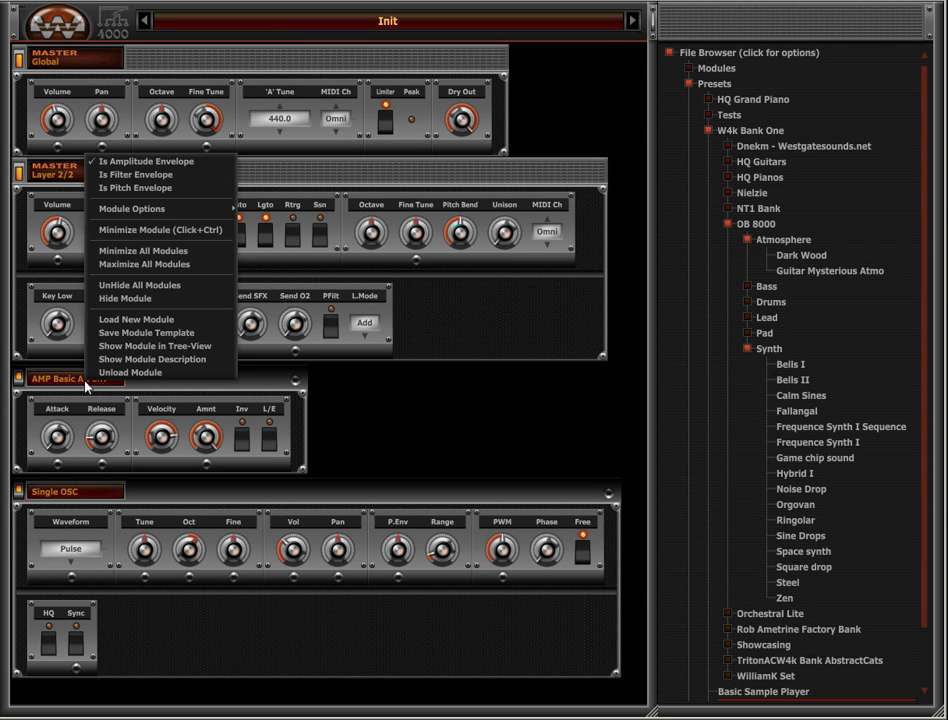
mouse_move(178, 214)
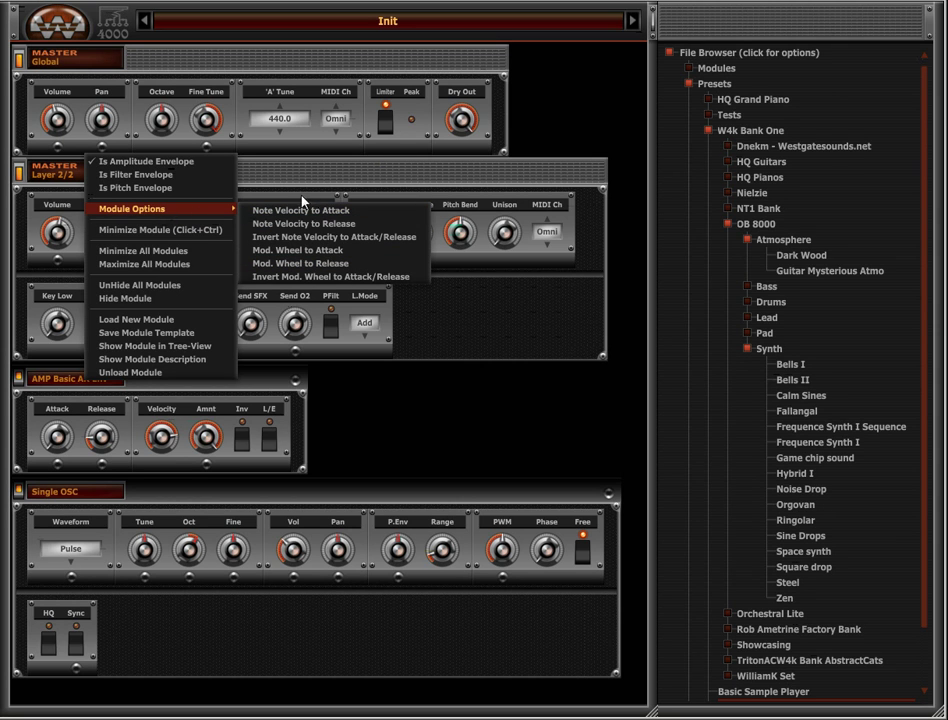
click(349, 182)
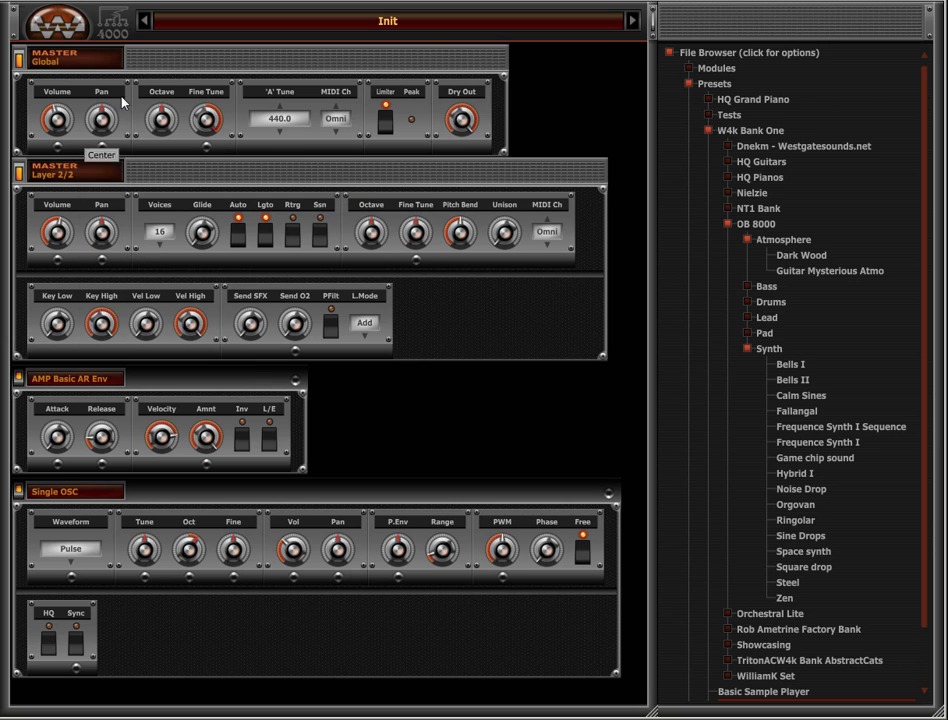